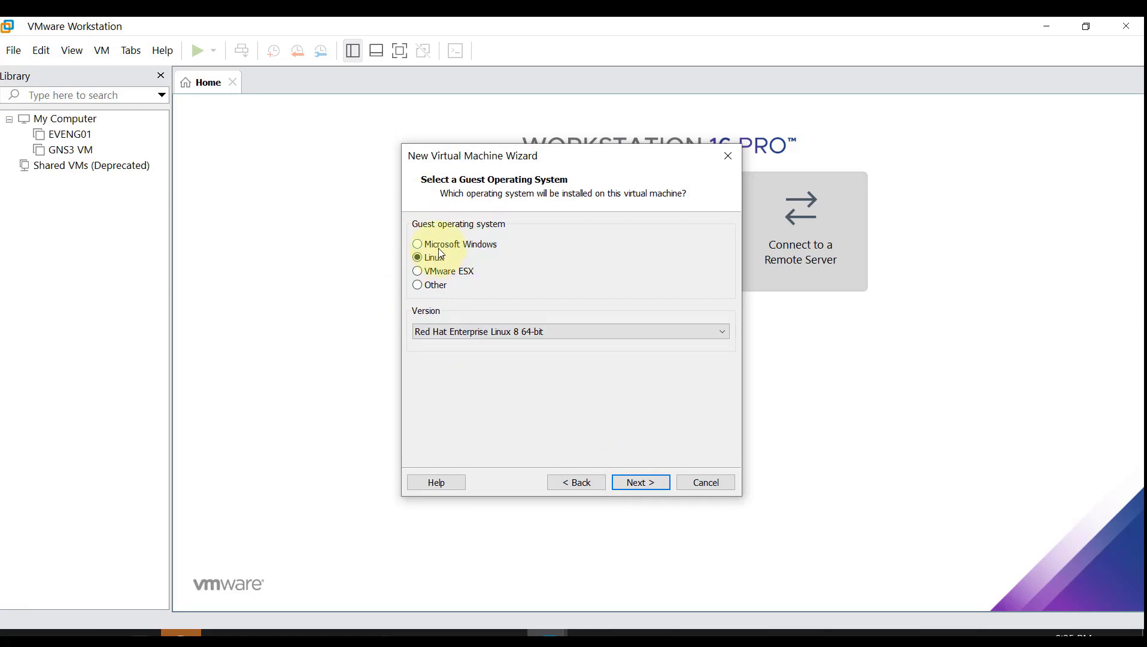
- Choose Microsoft Windows with version Windows Server 2019 as the guest operating system and continue to the naming page
{"action": "left_click", "coordinate": [438, 245]}
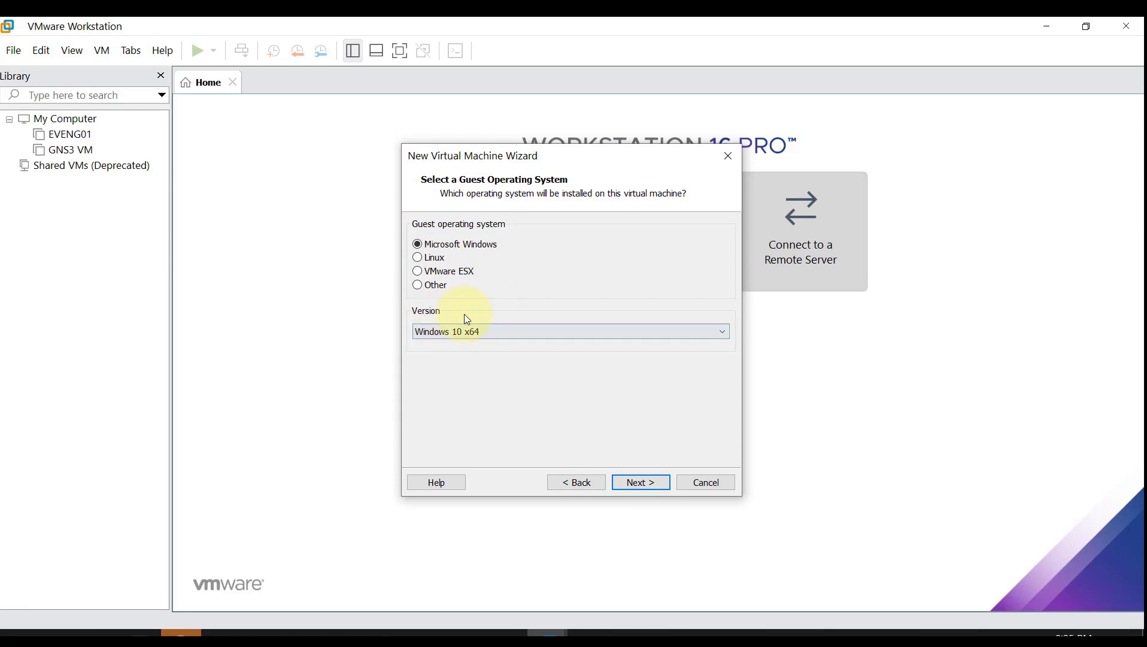
{"action": "left_click", "coordinate": [497, 333]}
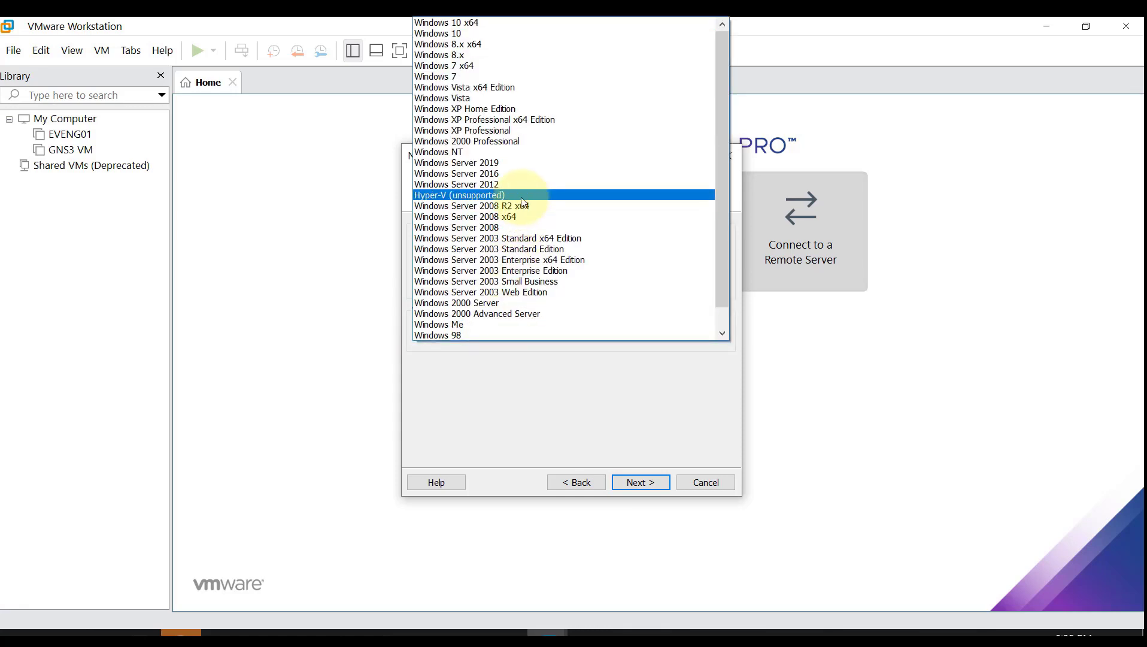
{"action": "left_click", "coordinate": [477, 165]}
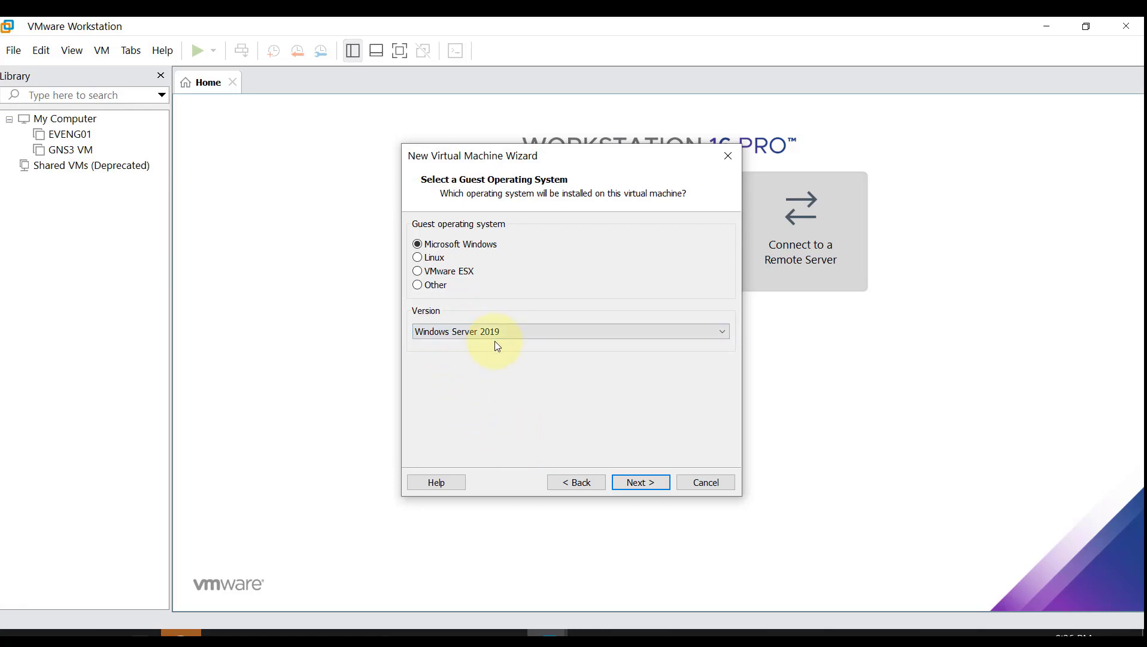
{"action": "left_click", "coordinate": [638, 483]}
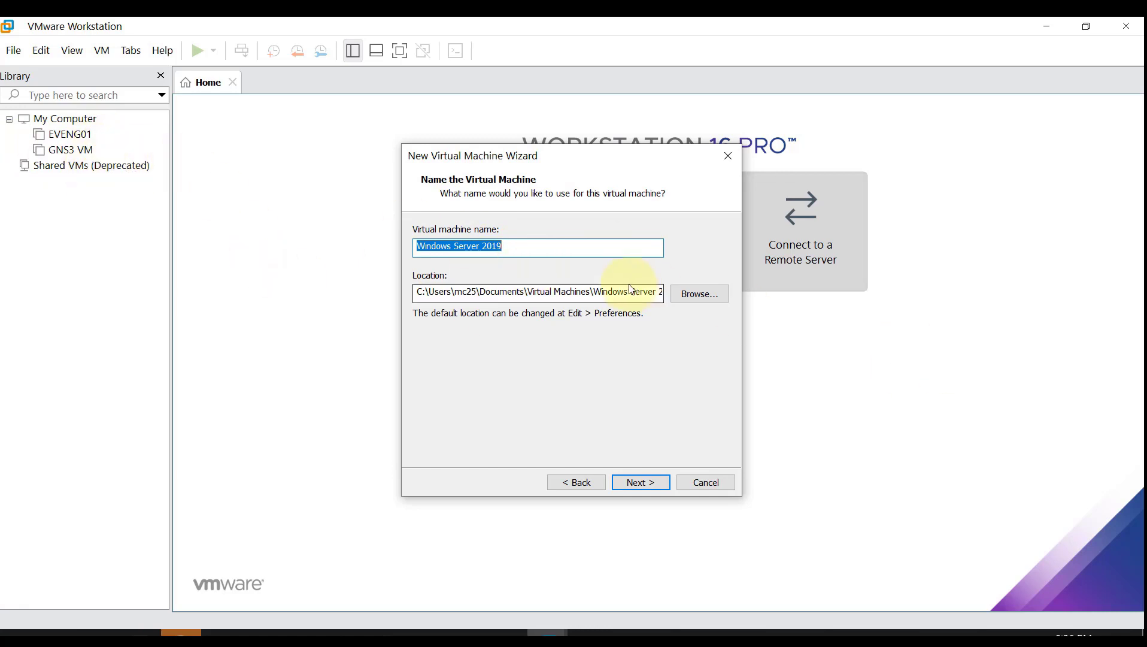
- Name the virtual machine 01Windows Server 2022 and continue to the disk capacity settings
{"action": "left_click", "coordinate": [514, 247]}
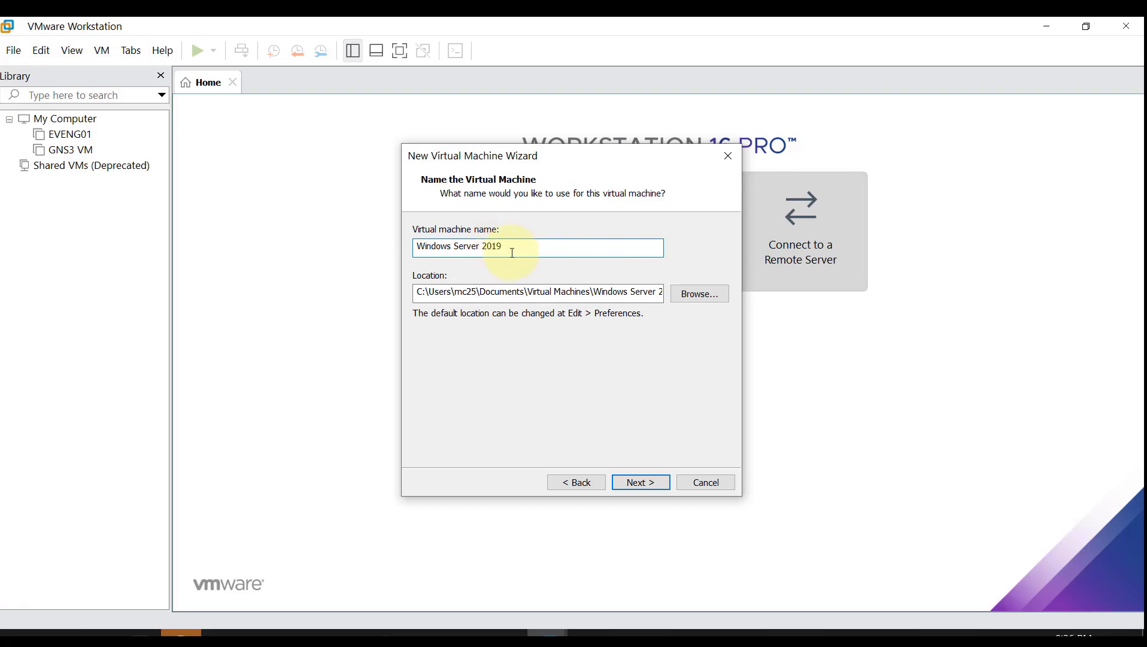
{"action": "key", "text": "BackSpace"}
{"action": "key", "text": "BackSpace"}
{"action": "key", "text": "BackSpace"}
{"action": "key", "text": "BackSpace"}
{"action": "type", "text": "2022"}
{"action": "left_click", "coordinate": [416, 246]}
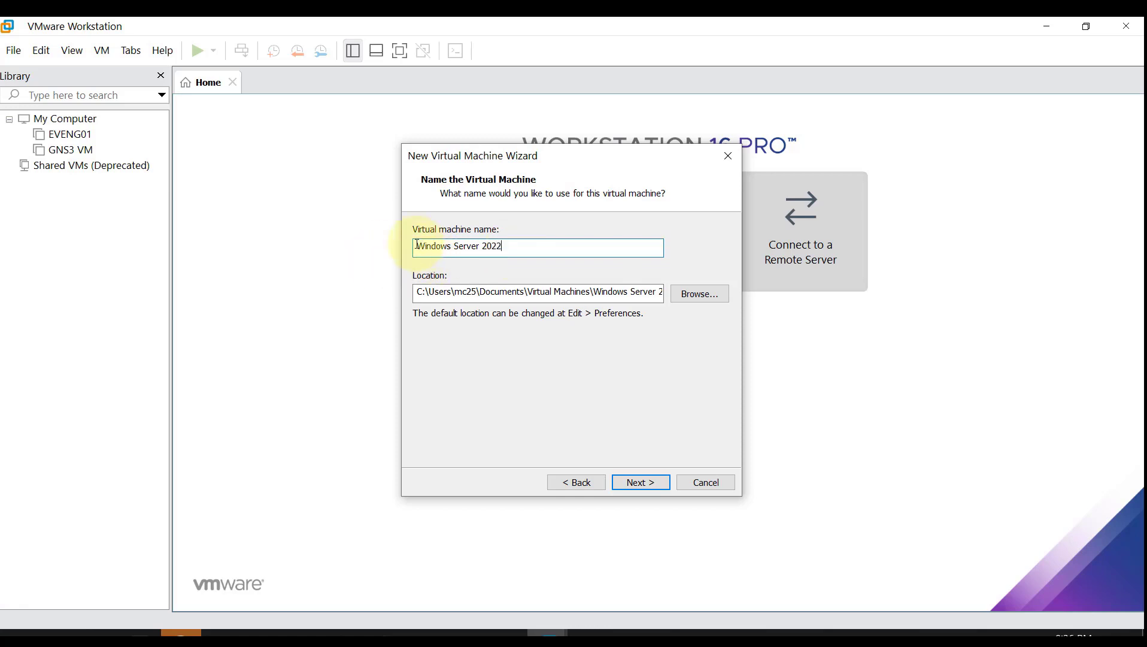
{"action": "type", "text": "0"}
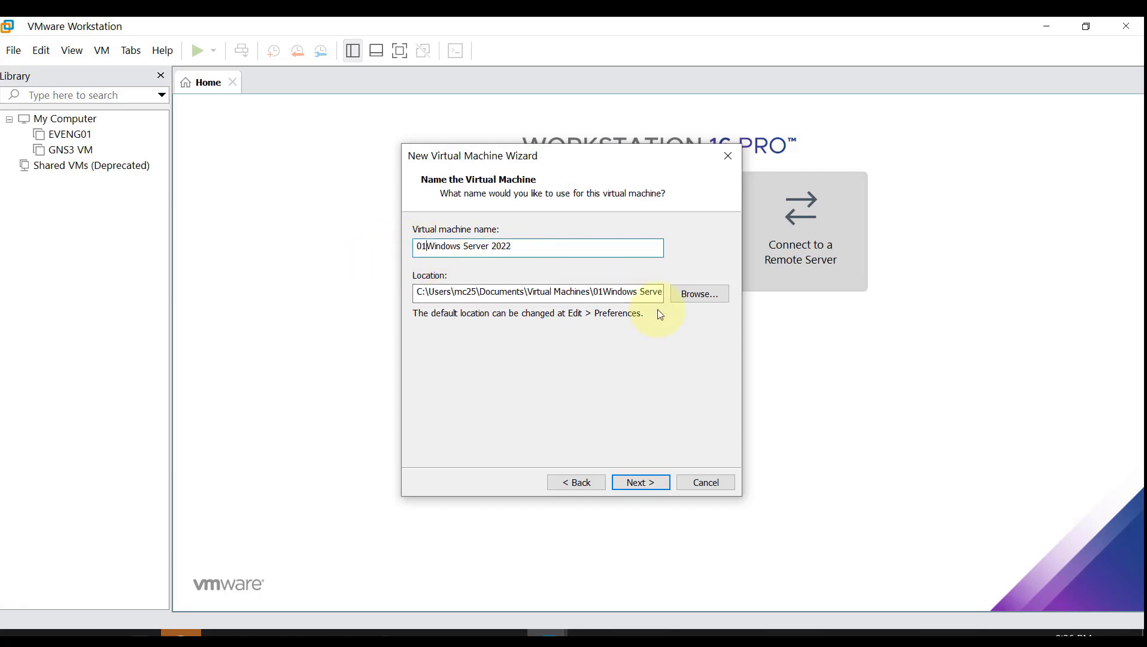
{"action": "type", "text": "1"}
{"action": "left_click", "coordinate": [661, 484]}
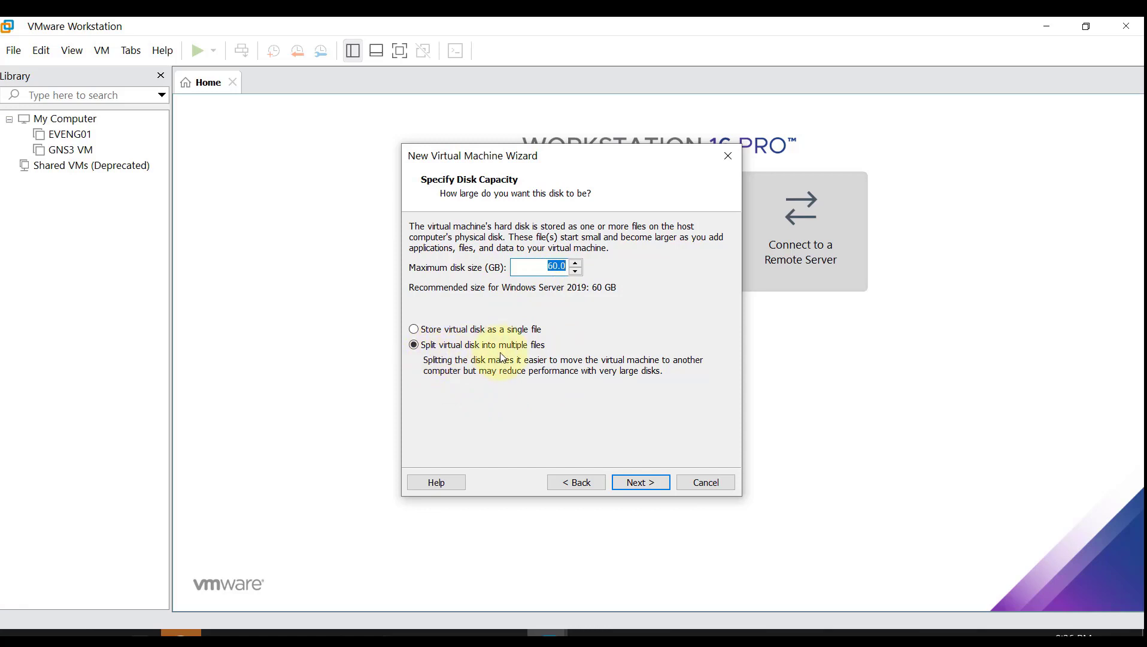
- Accept the 60 GB disk split into multiple files and customize the hardware with 4096 MB of memory
{"action": "left_click", "coordinate": [656, 483]}
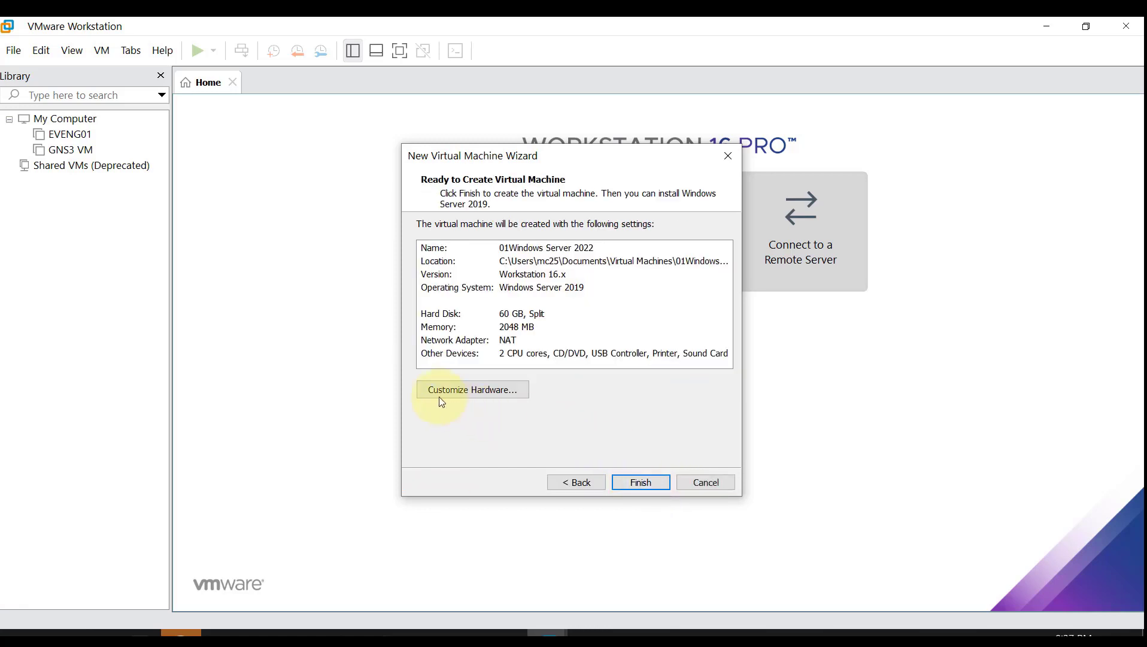
{"action": "left_click", "coordinate": [472, 391]}
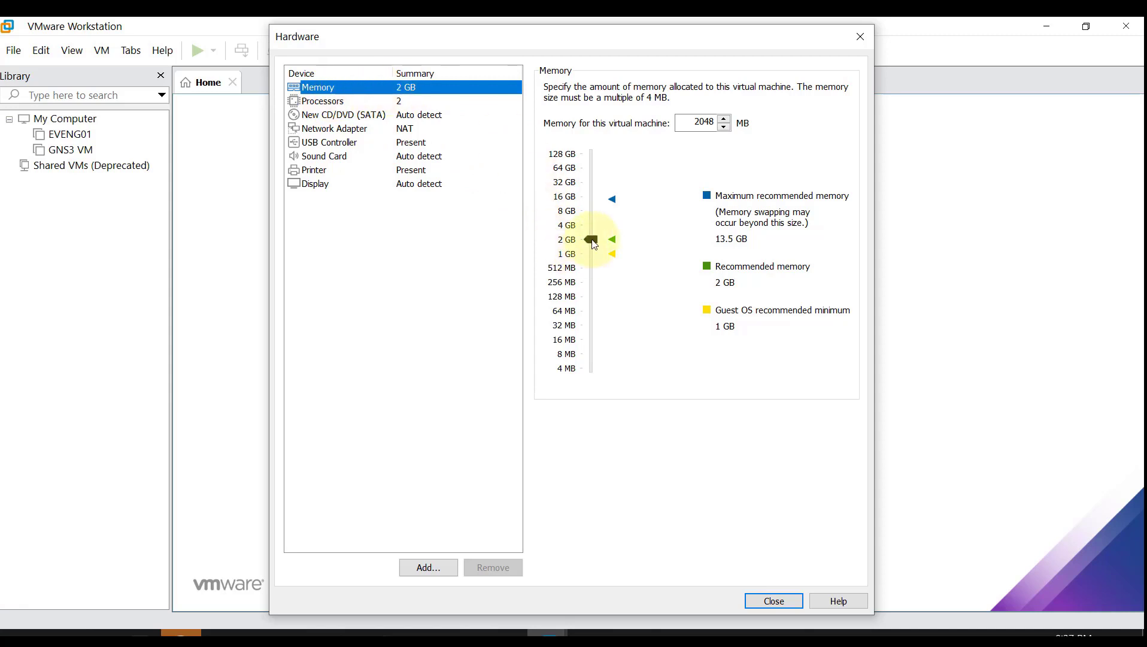
{"action": "left_click_drag", "start_coordinate": [593, 242], "coordinate": [592, 225]}
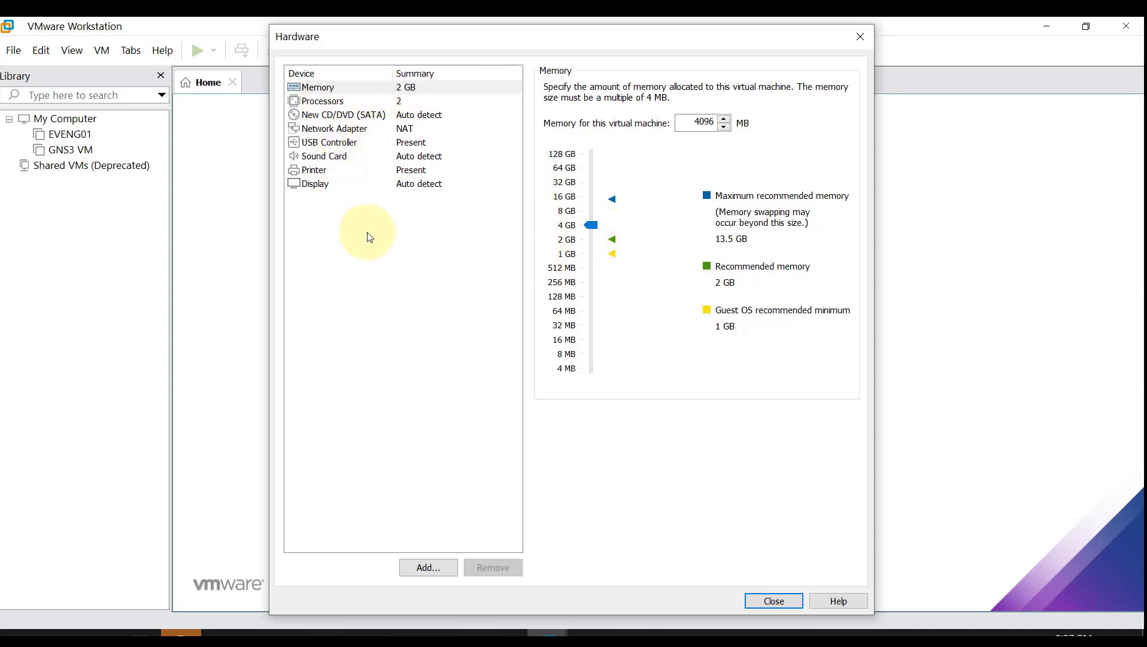
- Switch the network adapter to Host-only and finish creating the virtual machine
{"action": "left_click", "coordinate": [370, 130]}
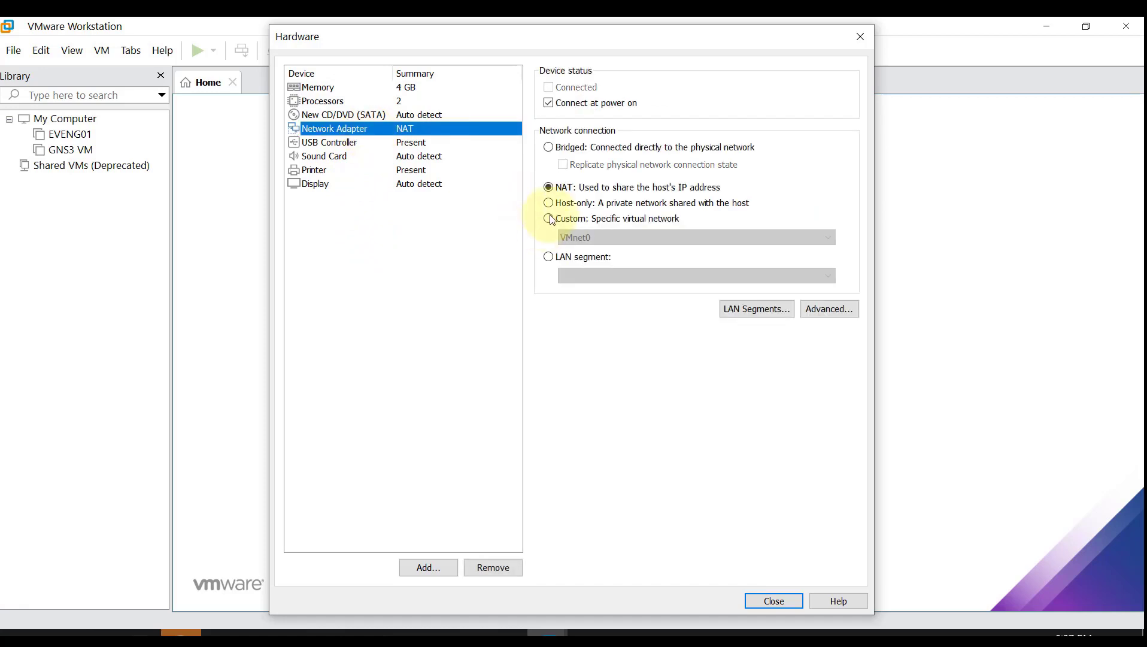
{"action": "left_click", "coordinate": [562, 204]}
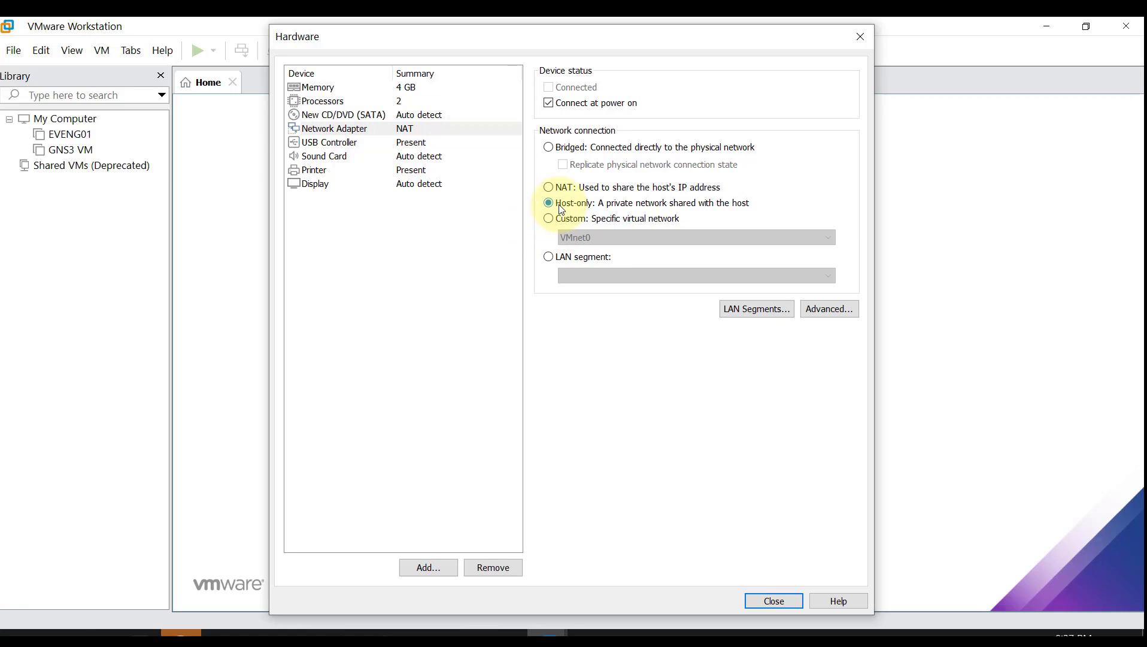
{"action": "left_click", "coordinate": [773, 604]}
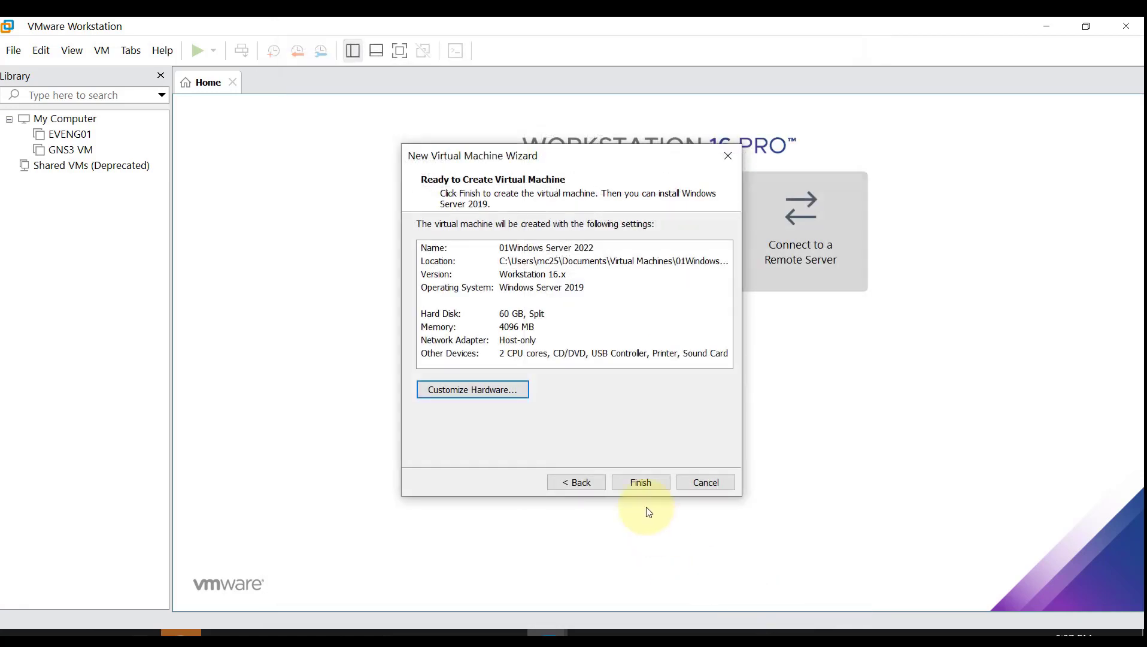
{"action": "left_click", "coordinate": [649, 489]}
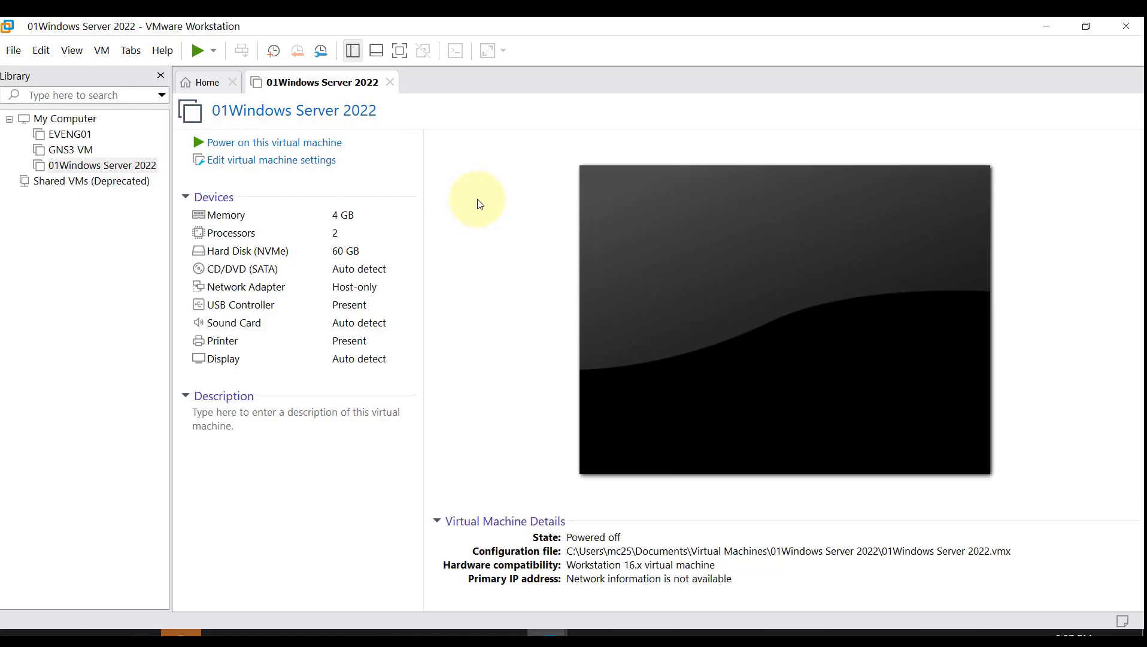
- Set the CD/DVD (SATA) drive to use the 20348.169.210806-2348 ISO image from the Downloads folder
{"action": "left_click", "coordinate": [255, 272]}
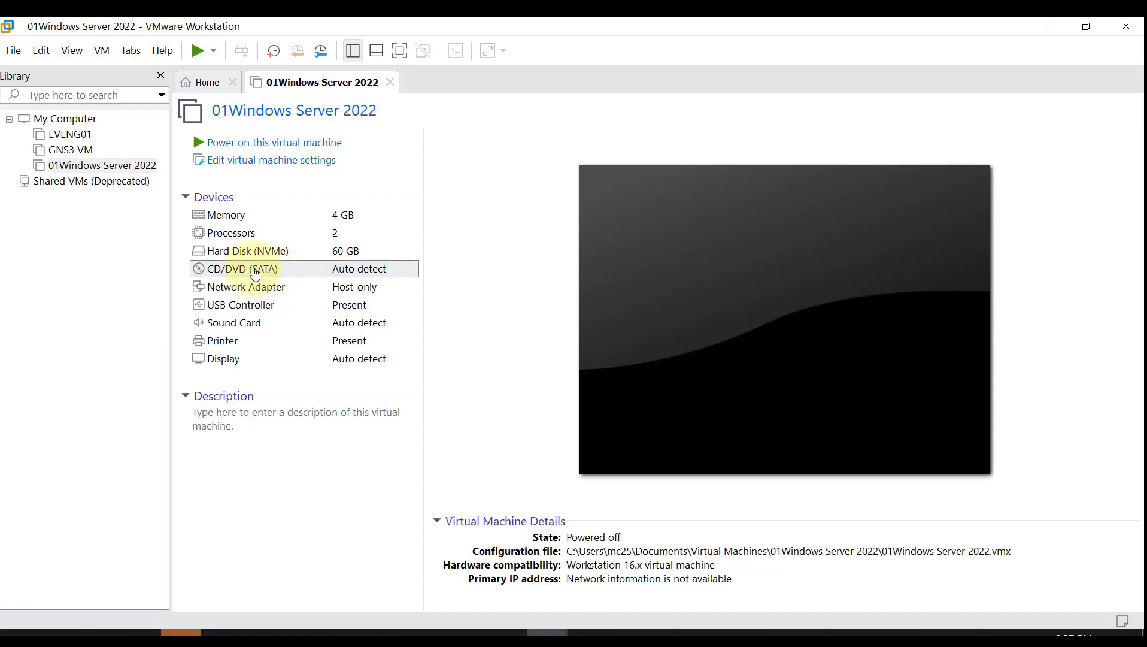
{"action": "double_click", "coordinate": [255, 273]}
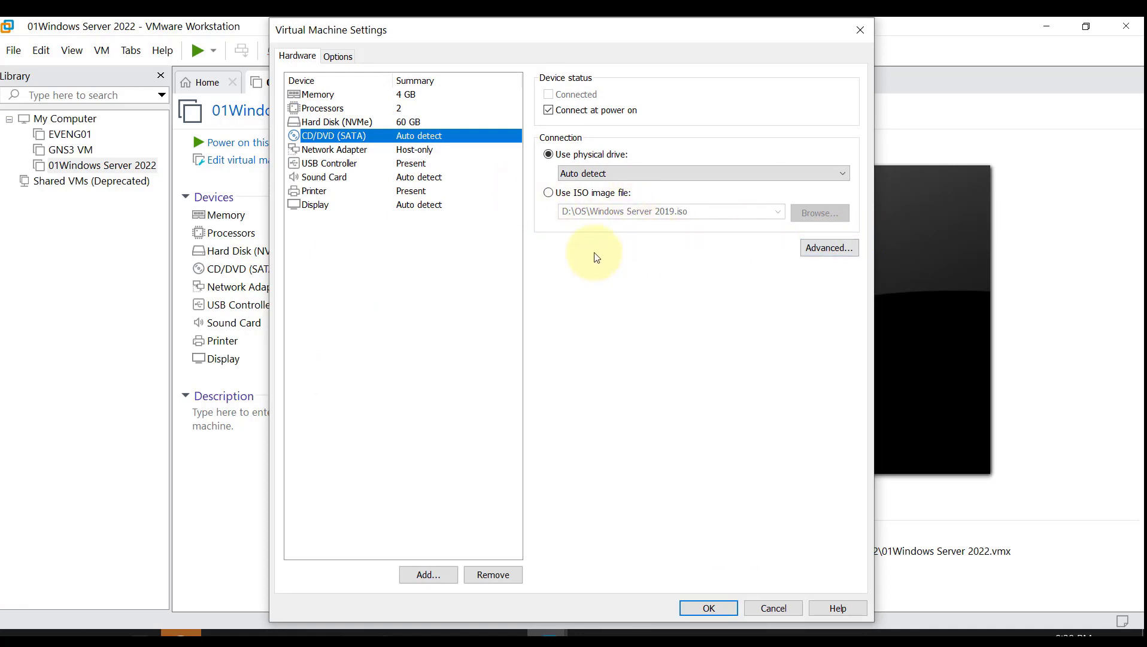
{"action": "left_click", "coordinate": [573, 199]}
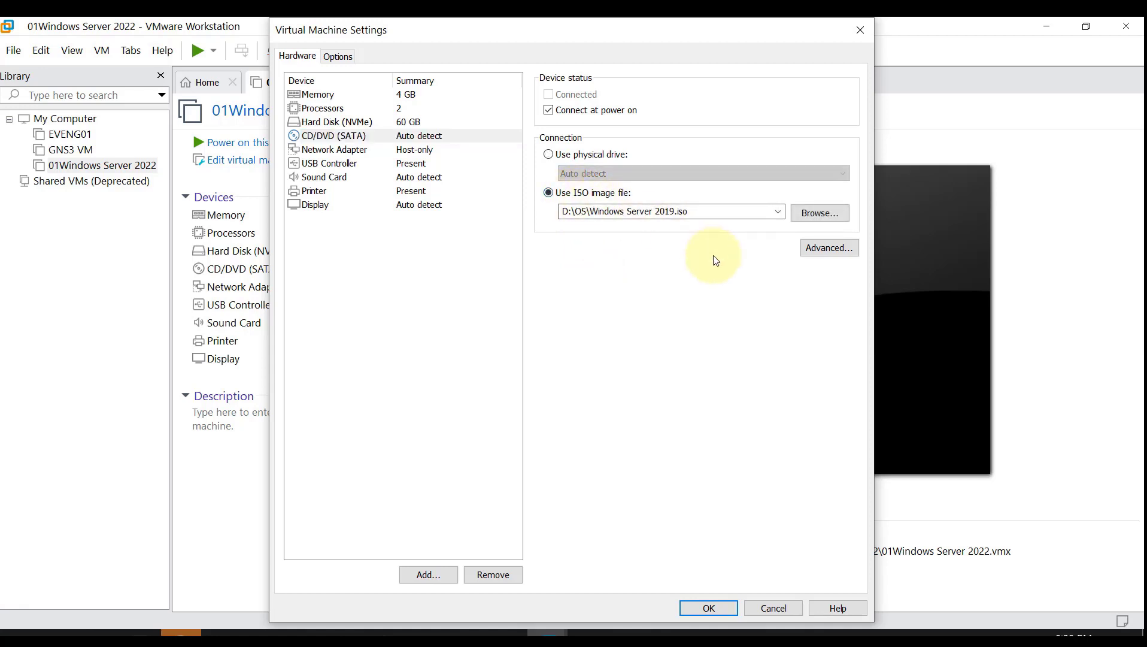
{"action": "left_click", "coordinate": [829, 217]}
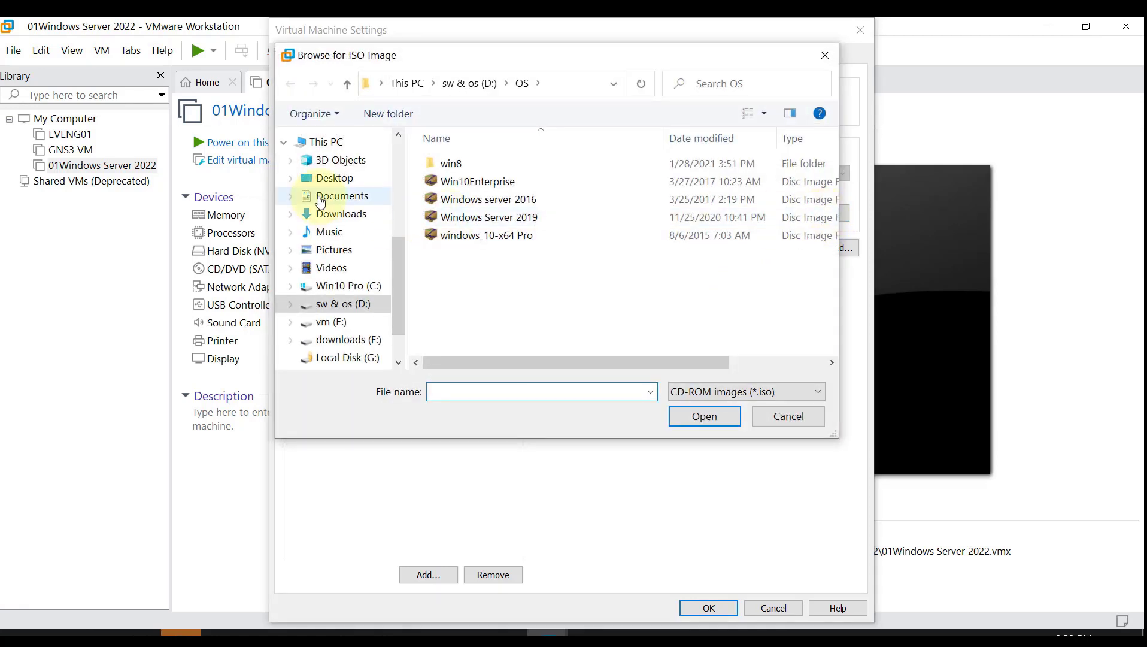
{"action": "left_click", "coordinate": [349, 215]}
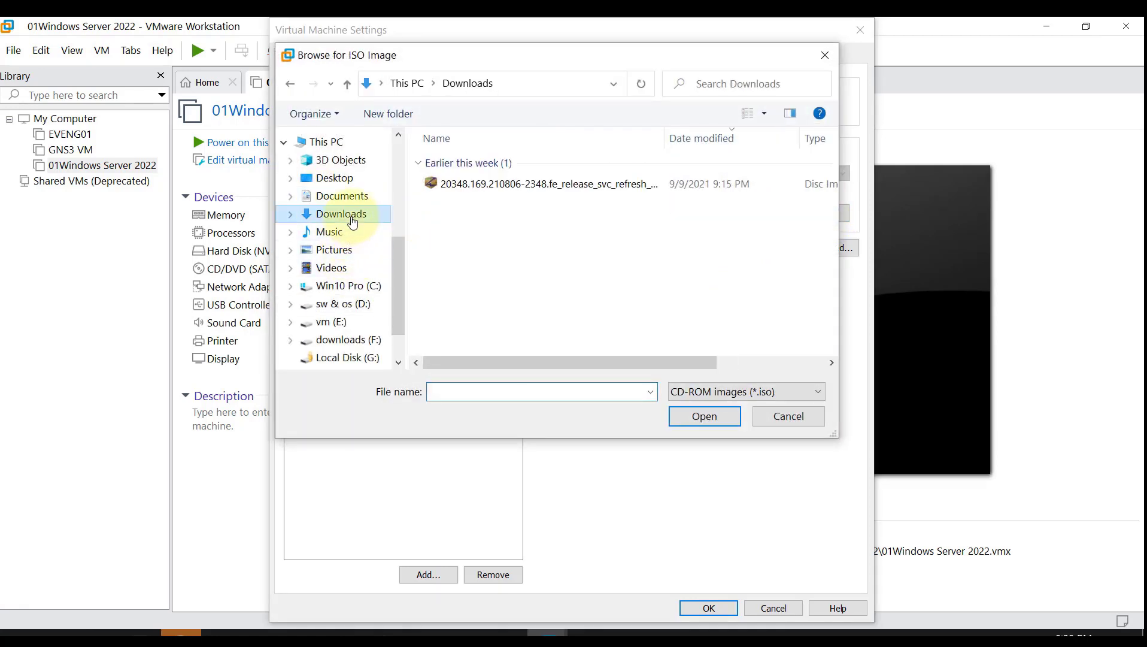
{"action": "left_click", "coordinate": [528, 186]}
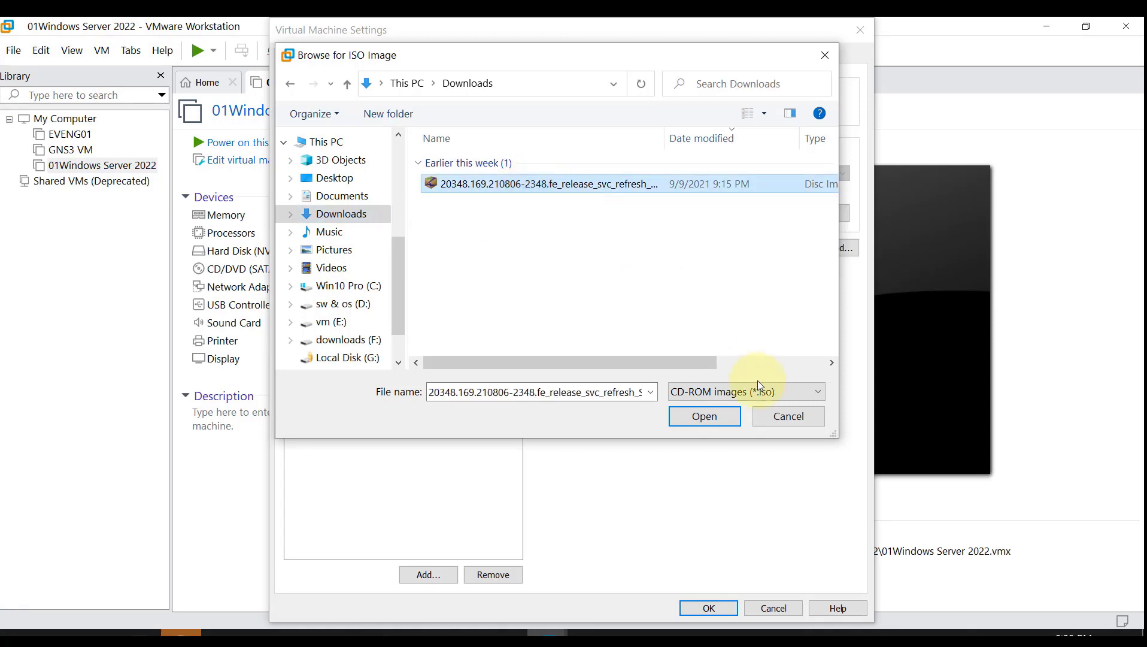
{"action": "left_click", "coordinate": [704, 416]}
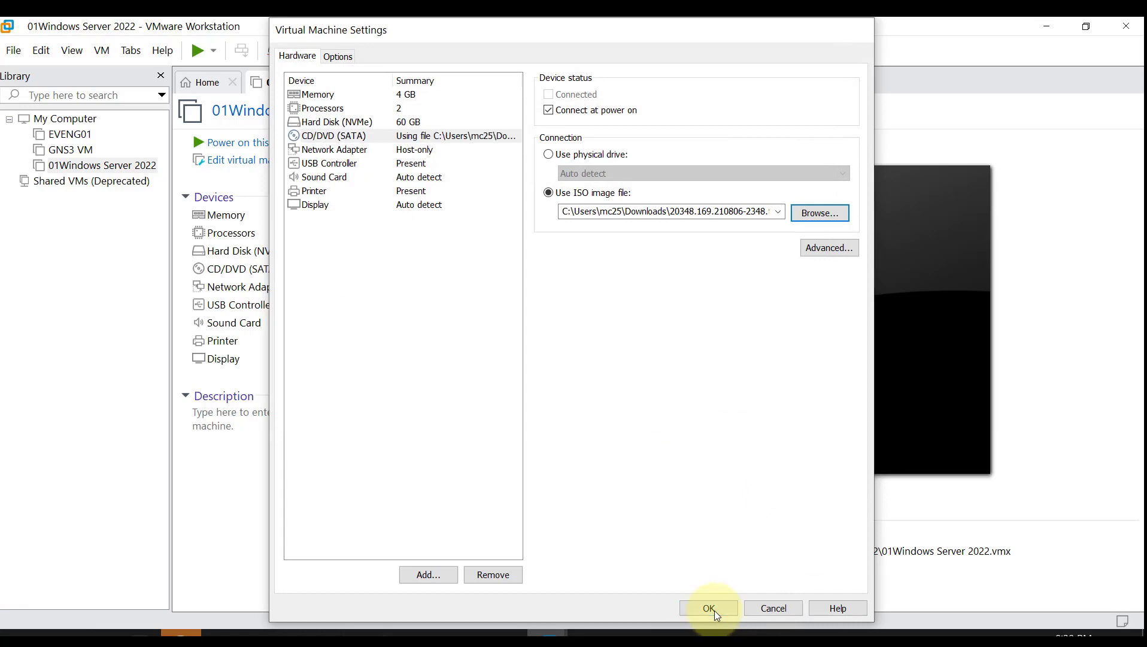
{"action": "left_click", "coordinate": [709, 608]}
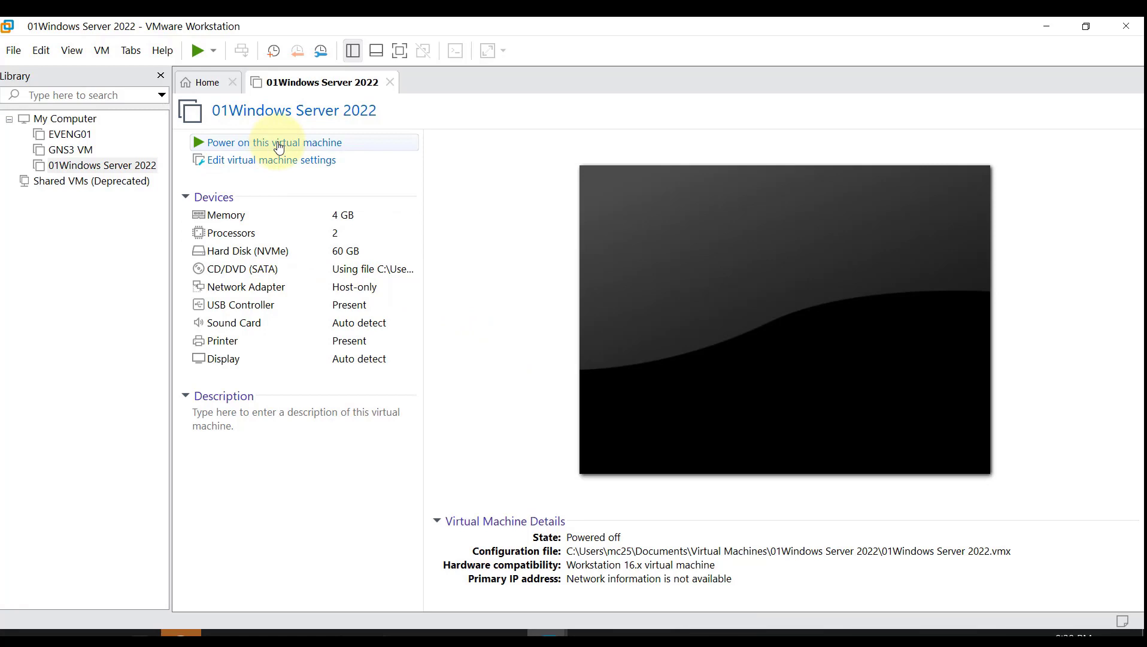
- Power on the 01Windows Server 2022 virtual machine and boot it from the installation DVD
{"action": "left_click", "coordinate": [235, 147]}
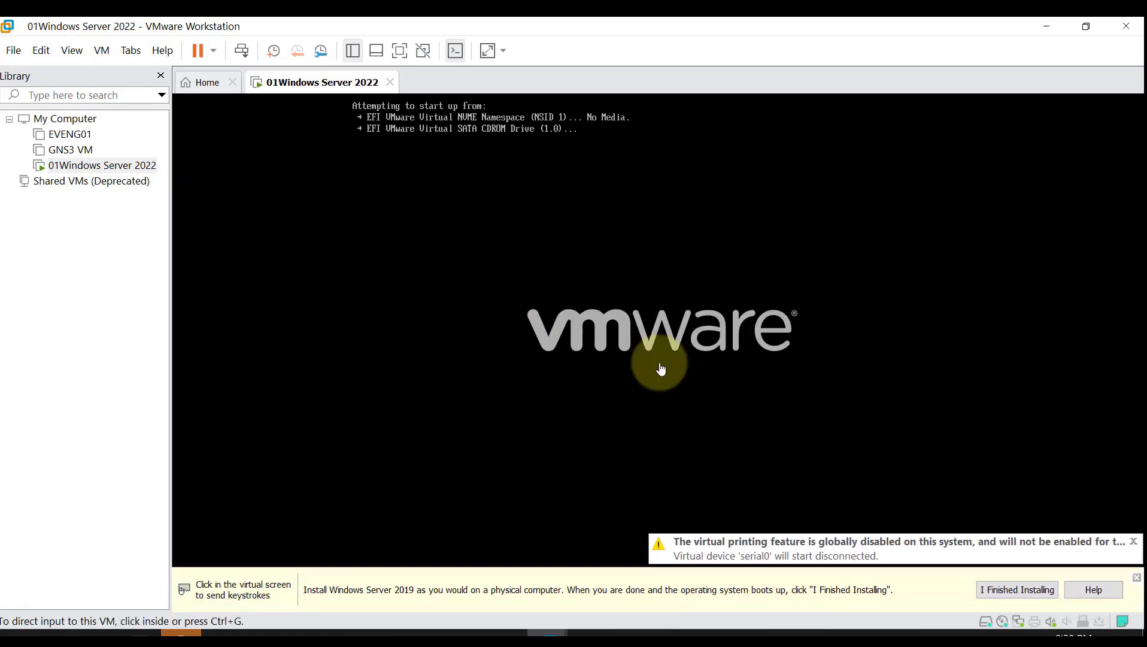
{"action": "left_click", "coordinate": [841, 359]}
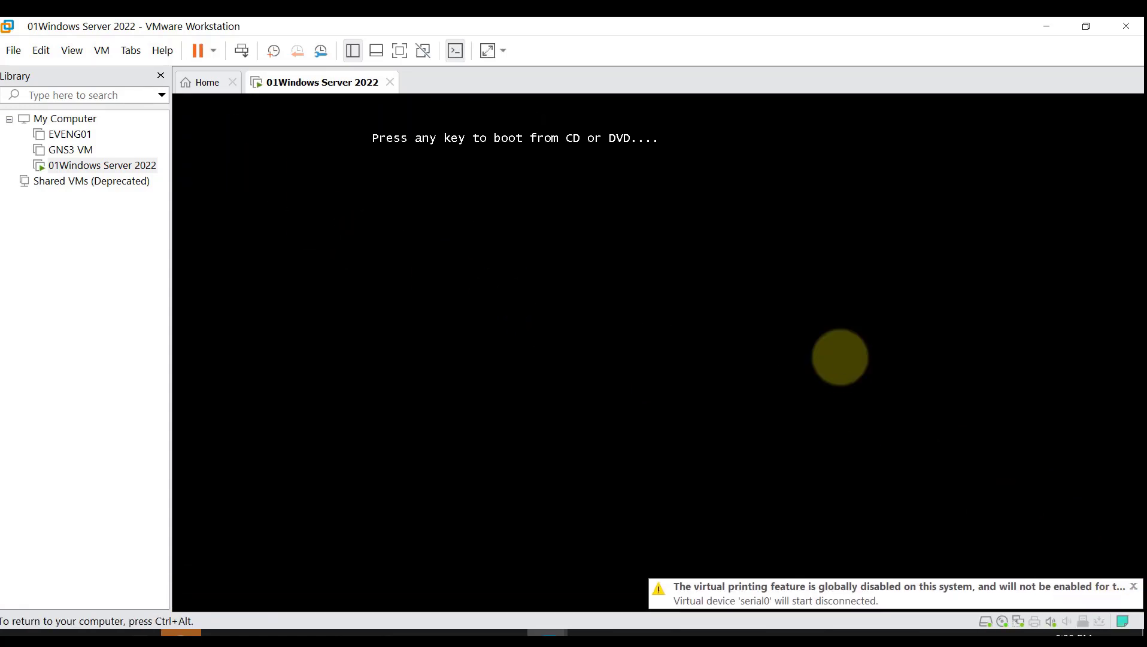
{"action": "key", "text": "Return"}
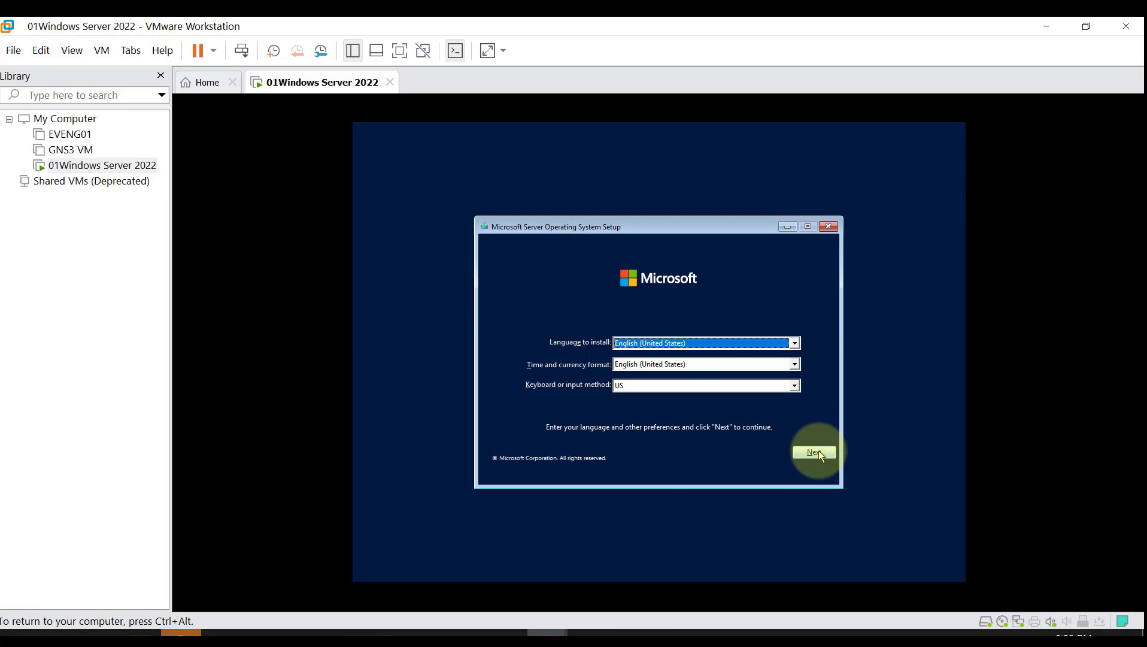
- Accept English (United States) with the US keyboard and start the server operating system installation
{"action": "left_click", "coordinate": [819, 450]}
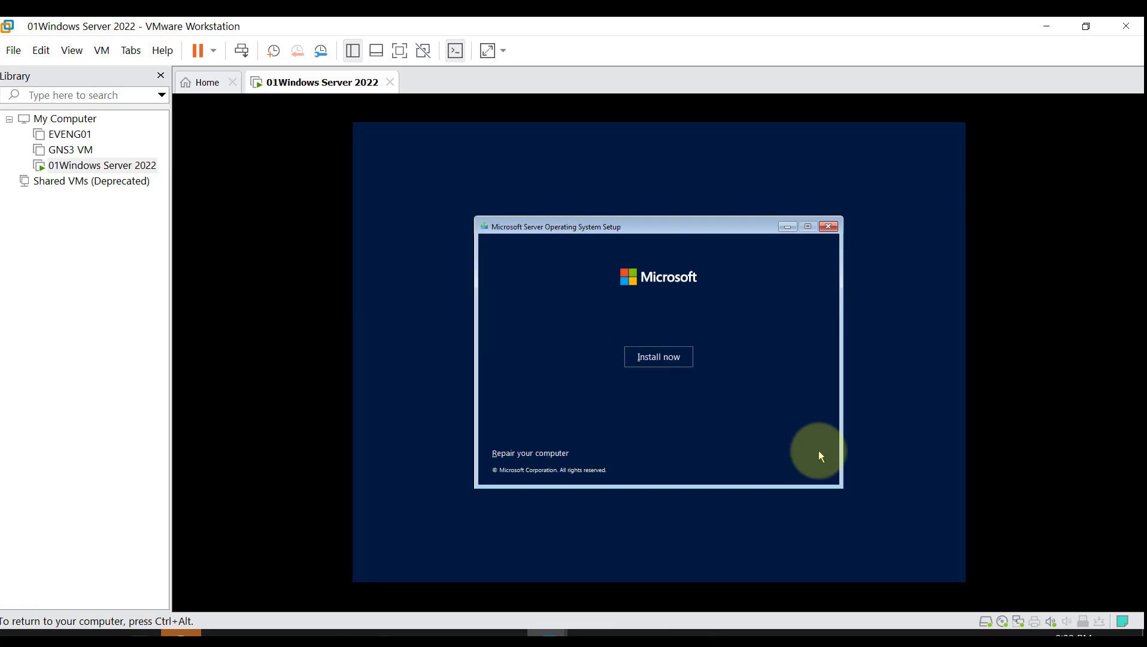
{"action": "left_click", "coordinate": [685, 362]}
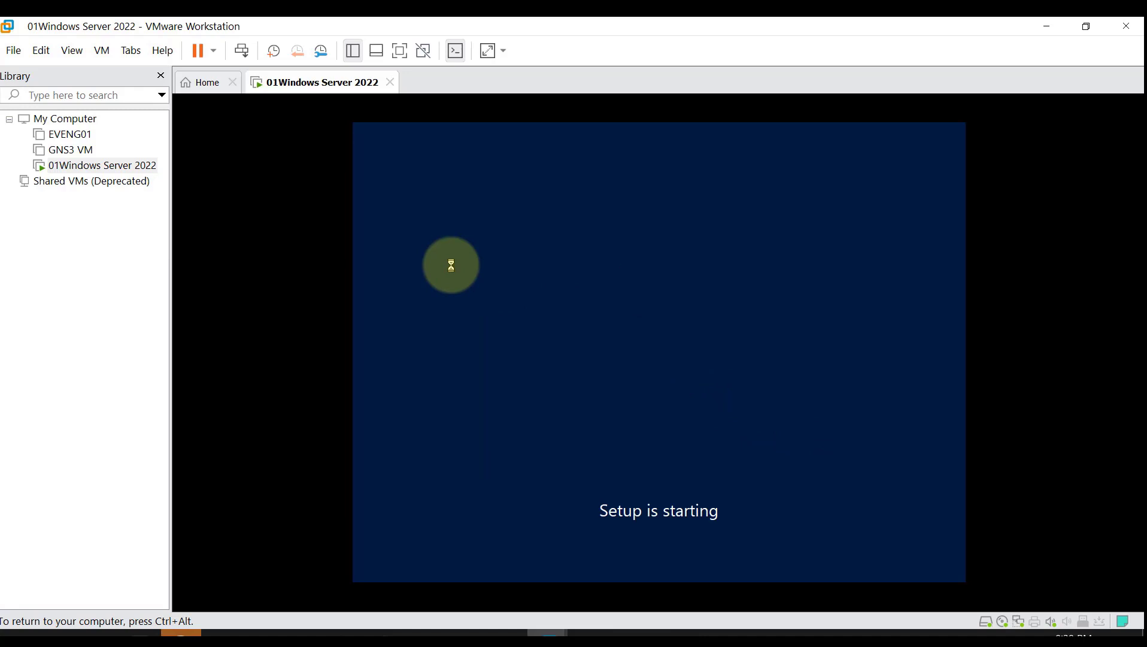
{"action": "key", "text": "ctrl+alt"}
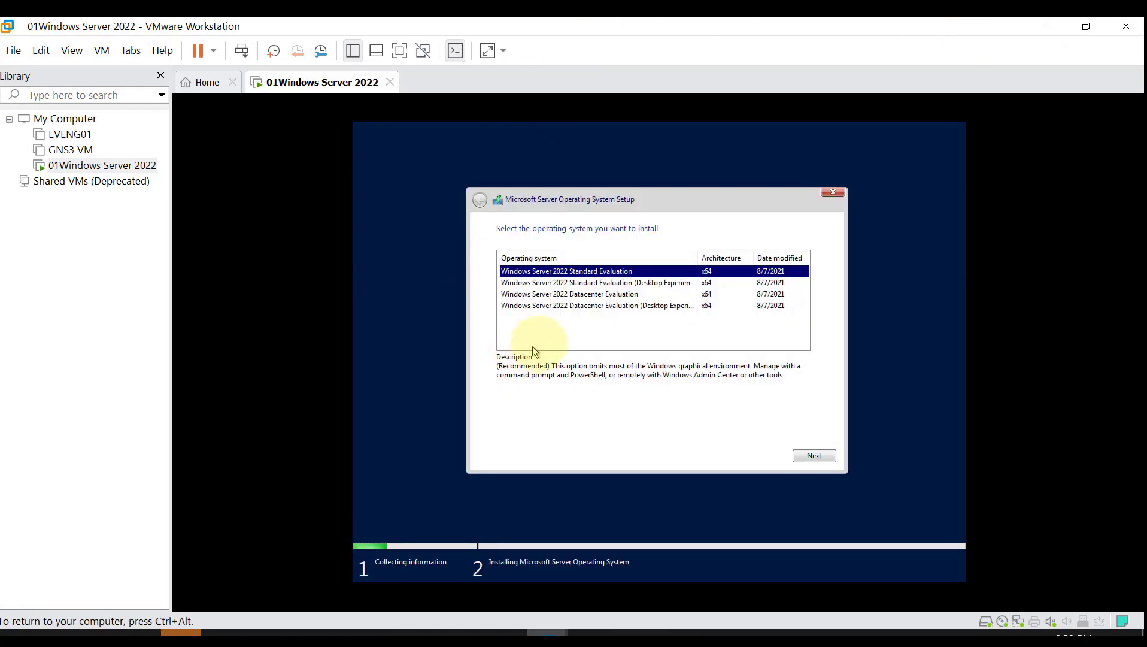
- Select Windows Server 2022 Datacenter Evaluation (Desktop Experience) as the edition to install and continue to the license terms
{"action": "left_click", "coordinate": [532, 346]}
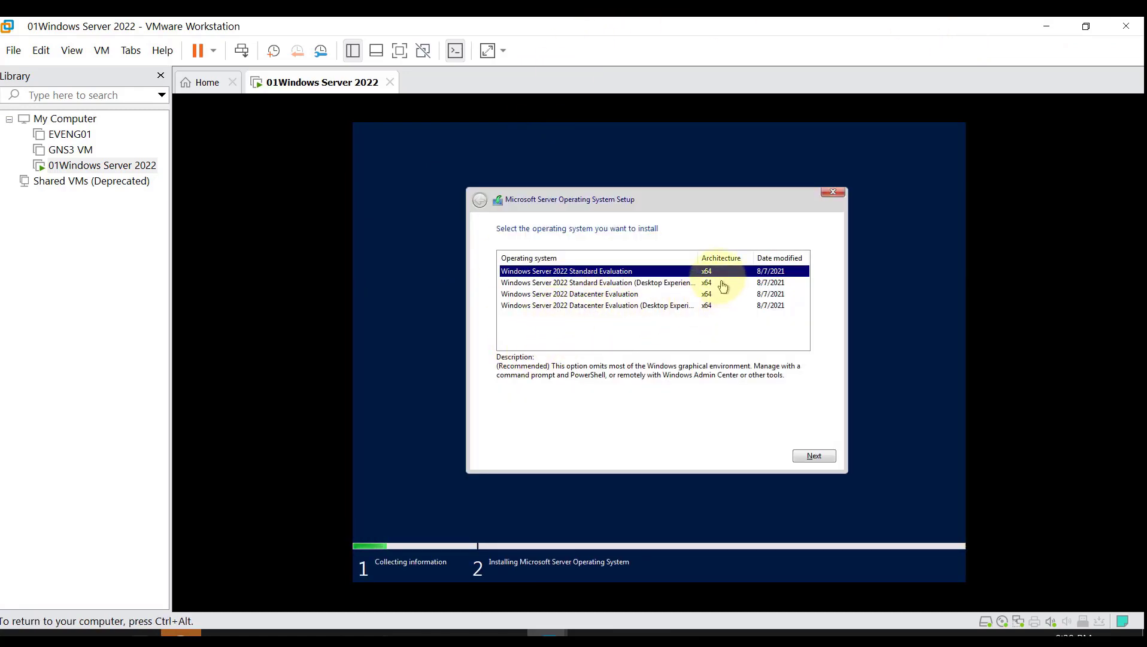
{"action": "left_click_drag", "start_coordinate": [697, 258], "coordinate": [719, 258]}
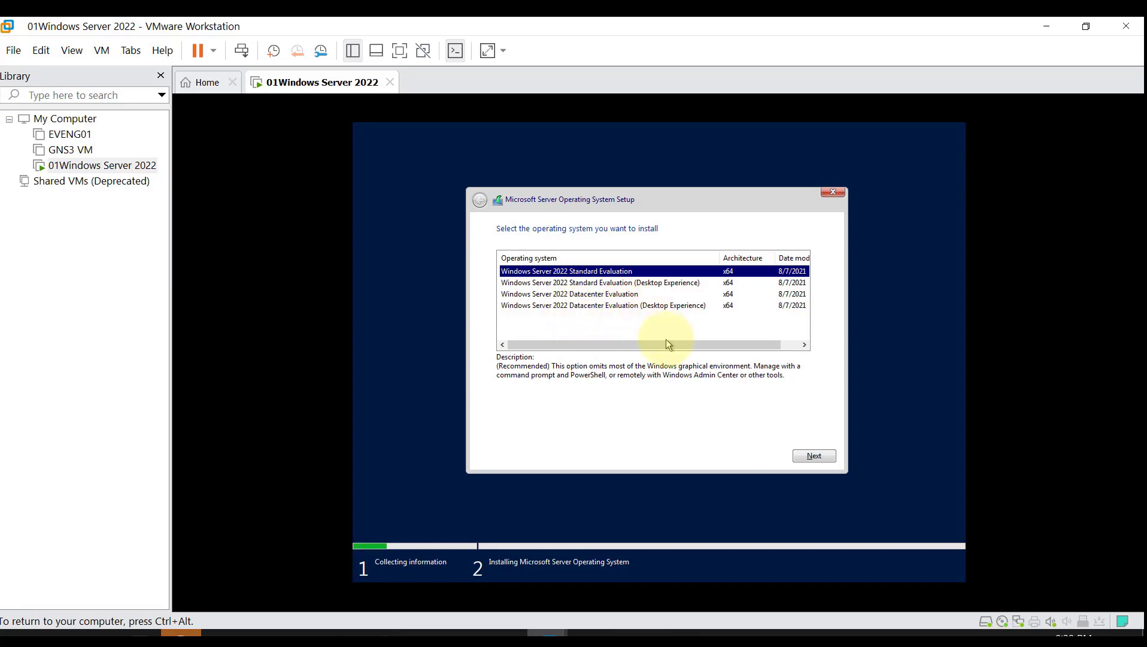
{"action": "left_click", "coordinate": [668, 307]}
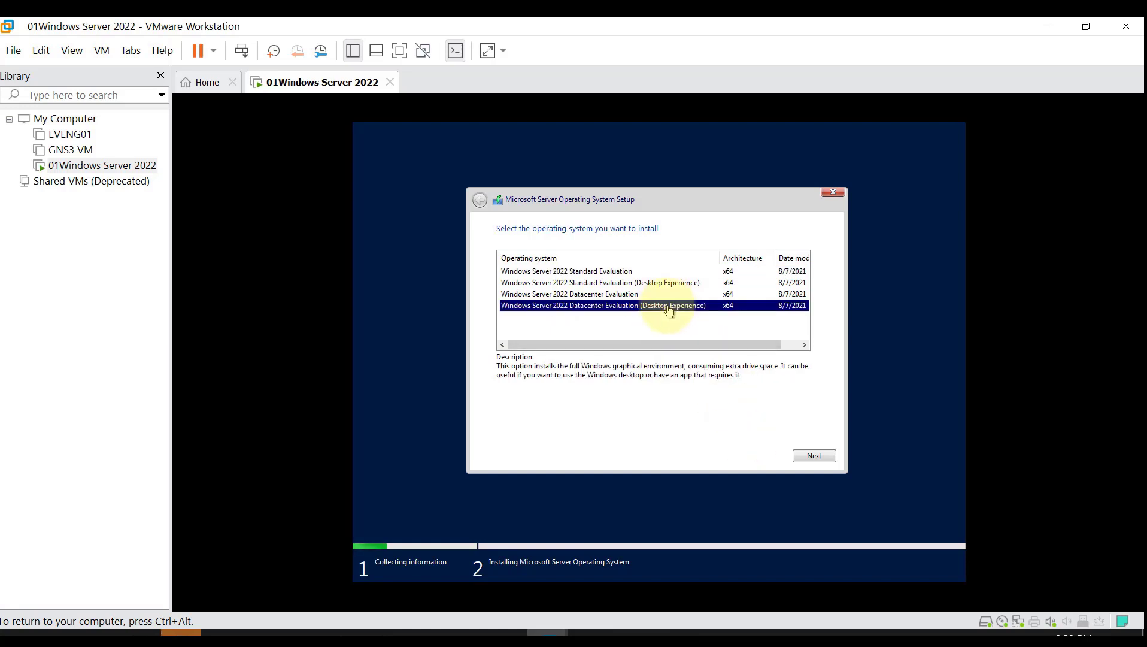
{"action": "left_click", "coordinate": [802, 461]}
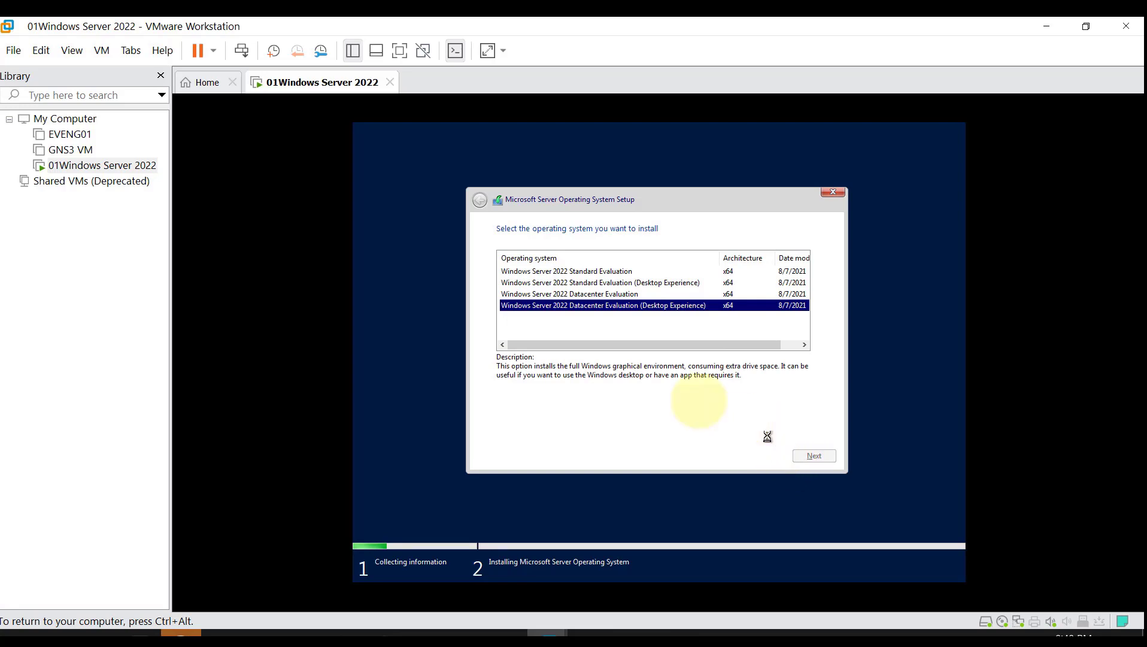
{"action": "key", "text": "ctrl+alt"}
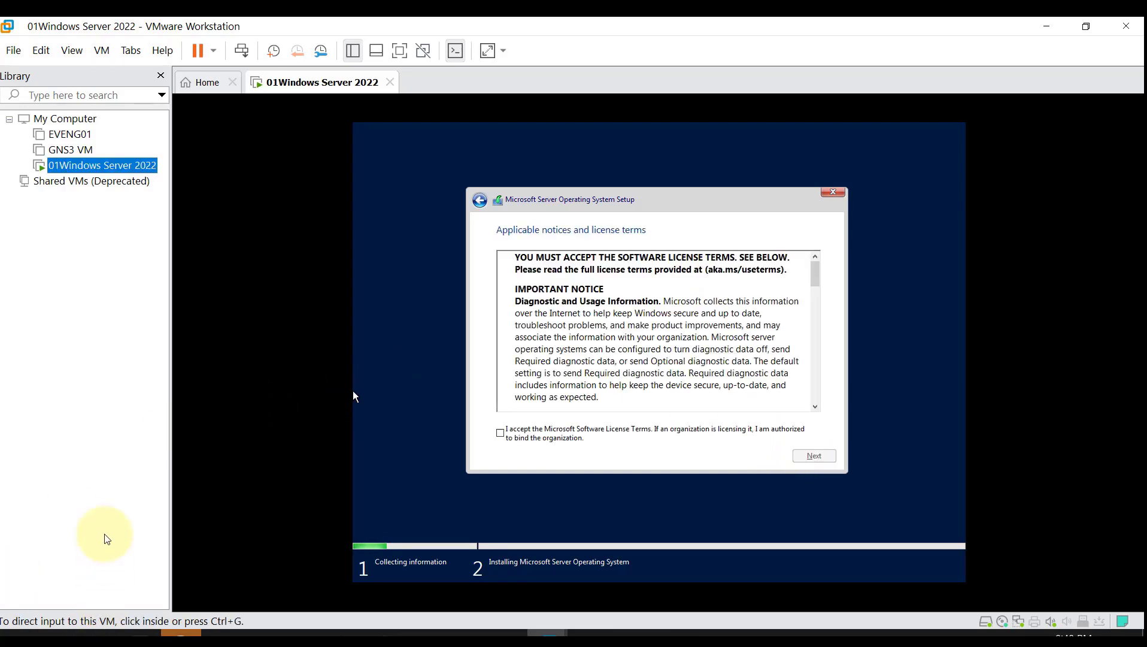
{"action": "left_click", "coordinate": [443, 441]}
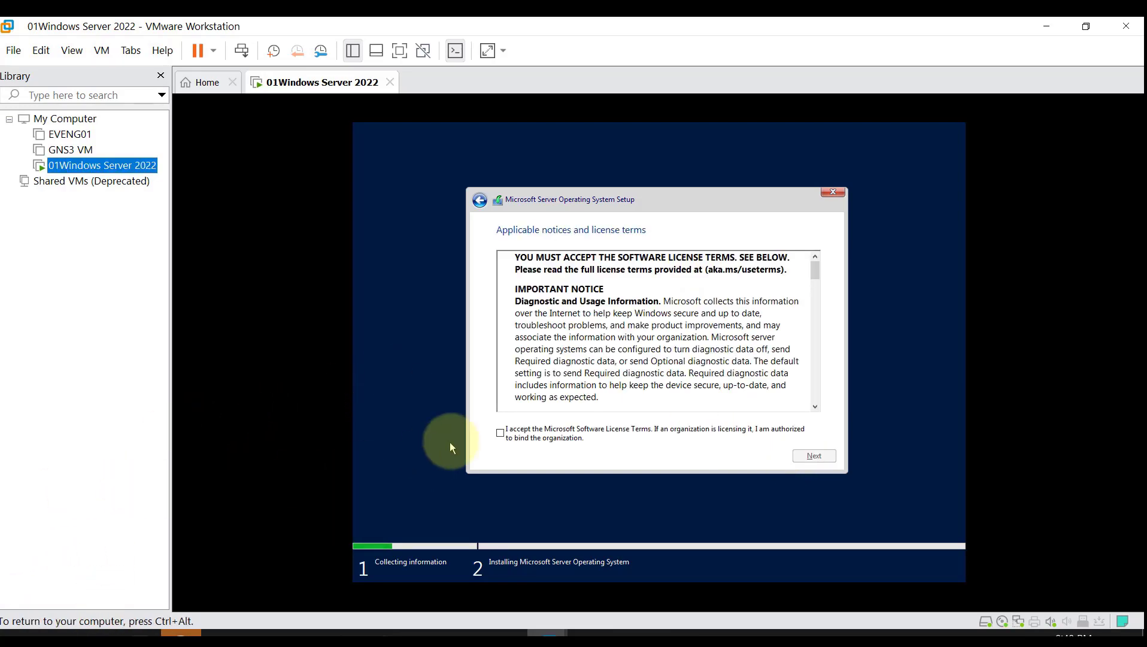
- Accept the license terms and start a custom installation on the unallocated space of Drive 0
{"action": "left_click", "coordinate": [501, 433]}
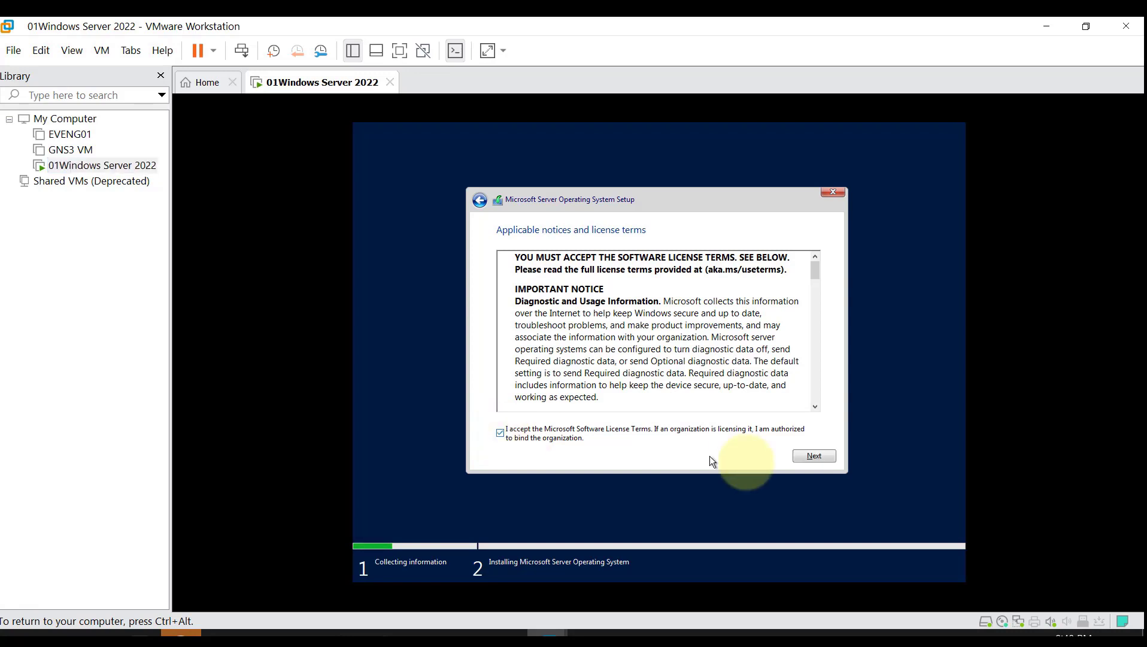
{"action": "left_click", "coordinate": [800, 456]}
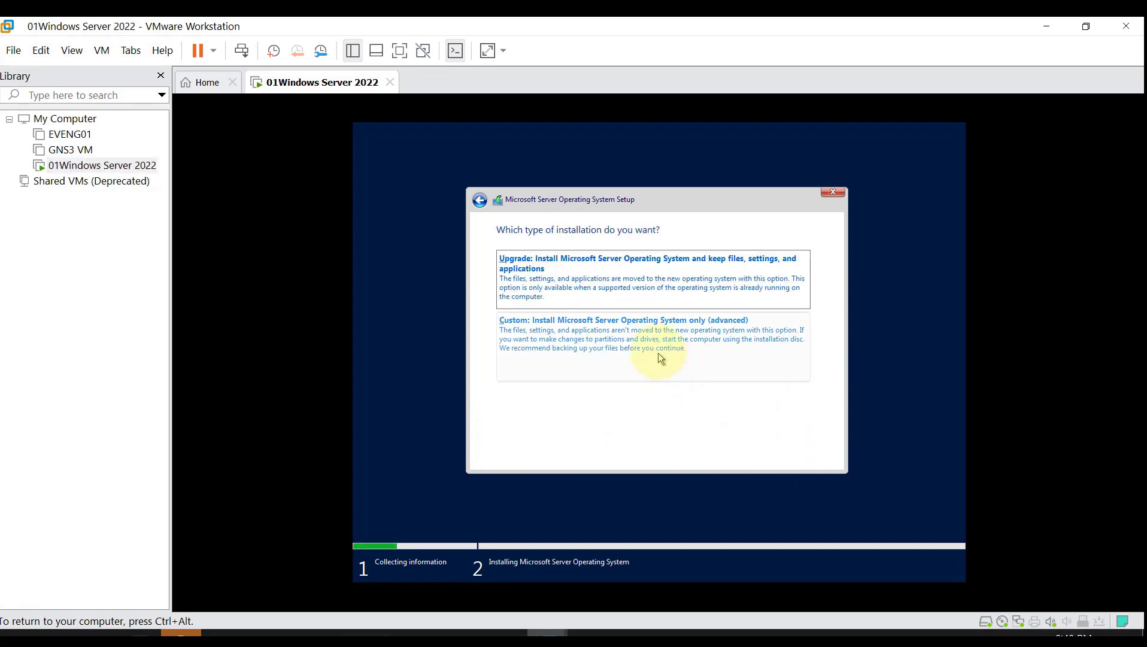
{"action": "left_click", "coordinate": [659, 351]}
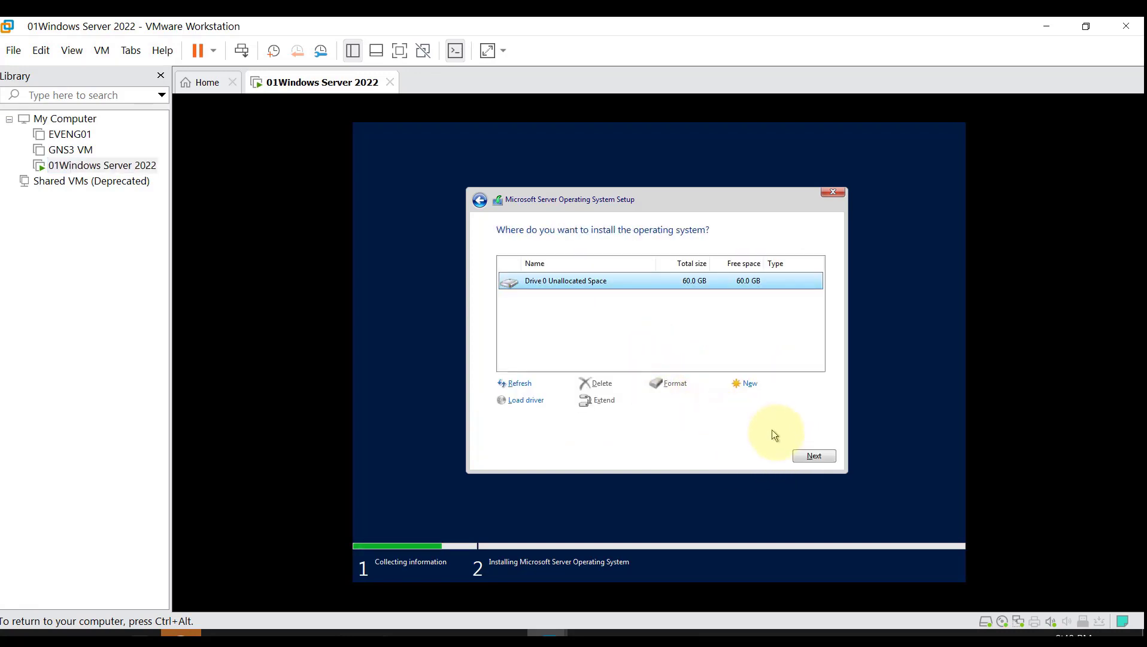
{"action": "left_click", "coordinate": [816, 458]}
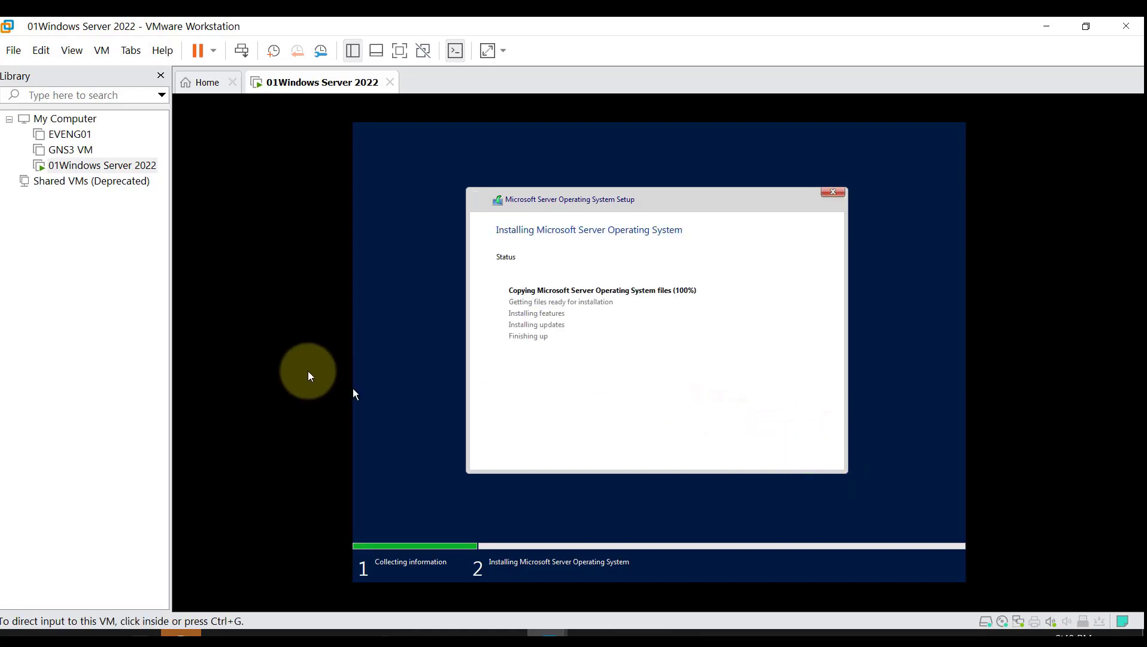
- Restart the virtual machine once setup has copied the operating system files and let the installation continue
{"action": "left_click", "coordinate": [103, 325]}
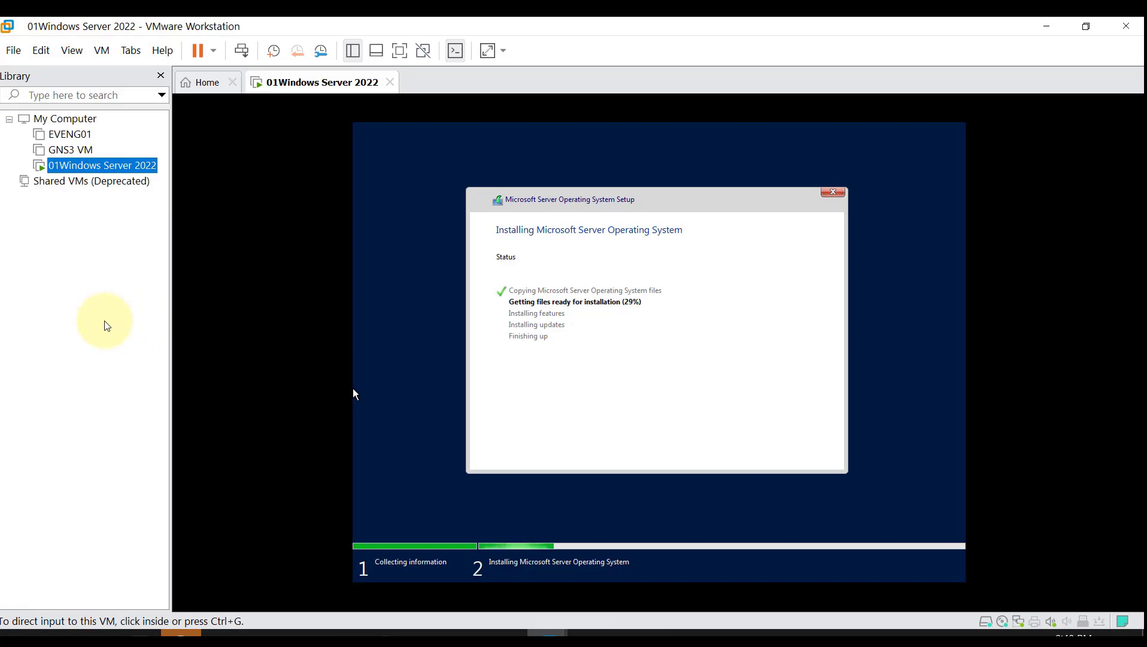
{"action": "left_click", "coordinate": [248, 409]}
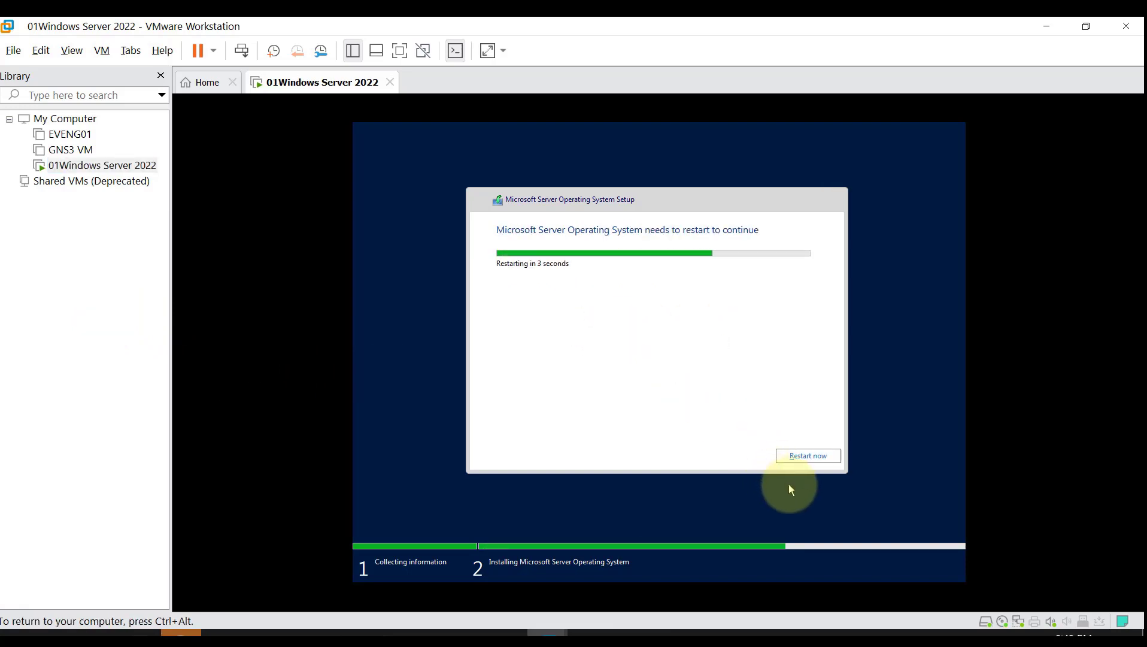
{"action": "left_click", "coordinate": [806, 458]}
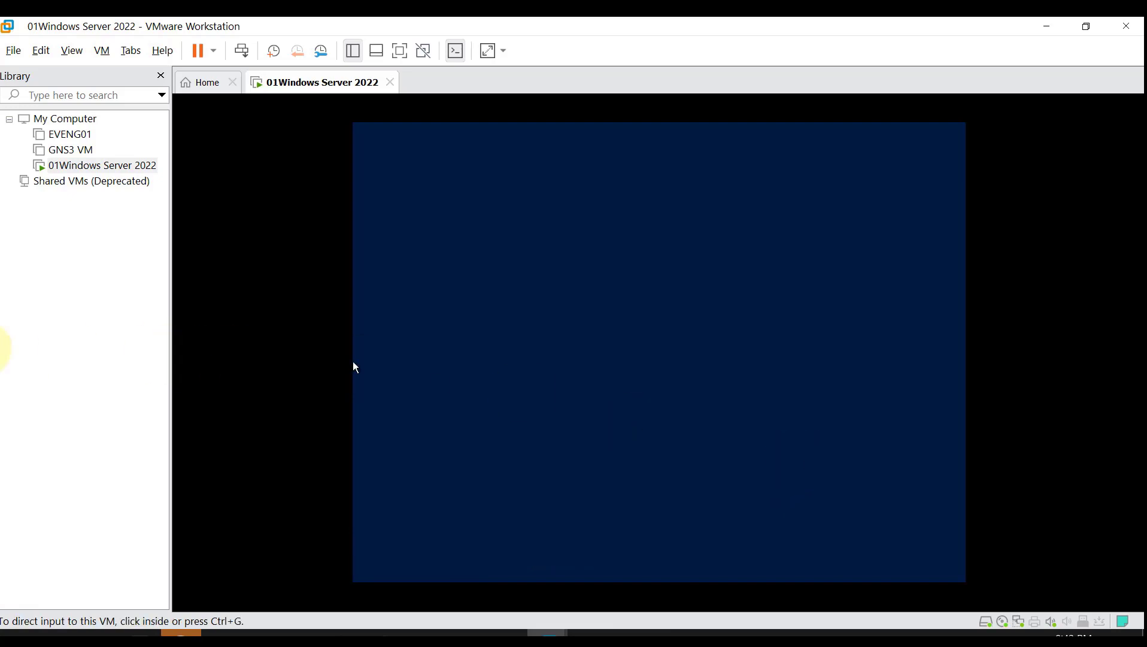
{"action": "left_click", "coordinate": [52, 352]}
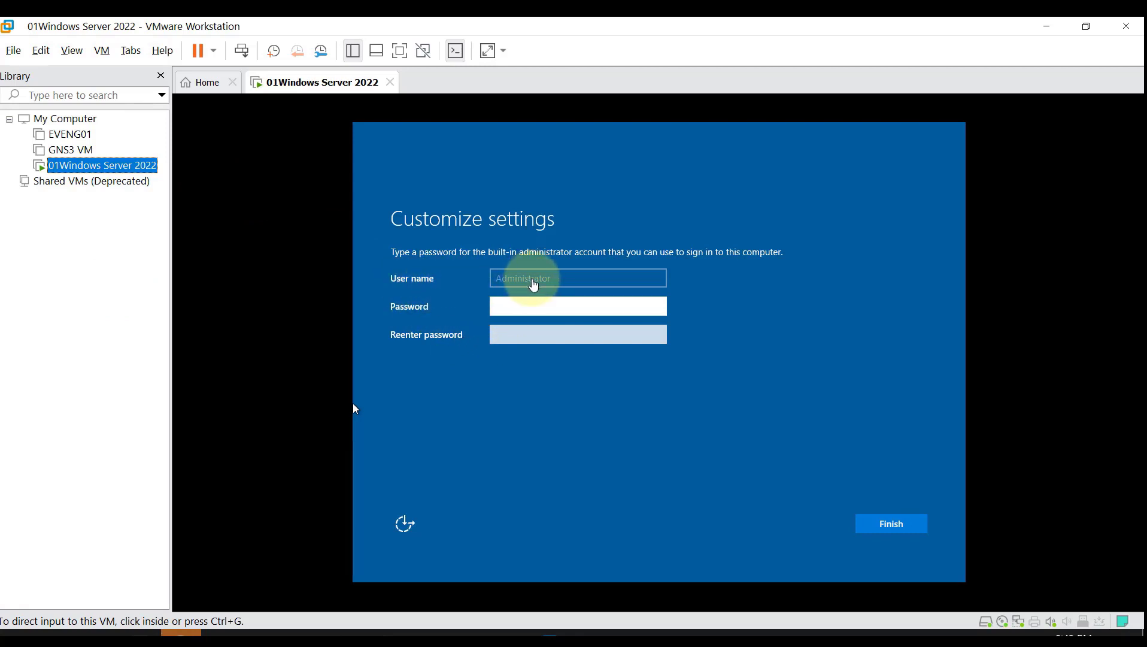
- Enter and re-enter the password for the built-in Administrator account and finish customizing the settings
{"action": "left_click", "coordinate": [506, 307]}
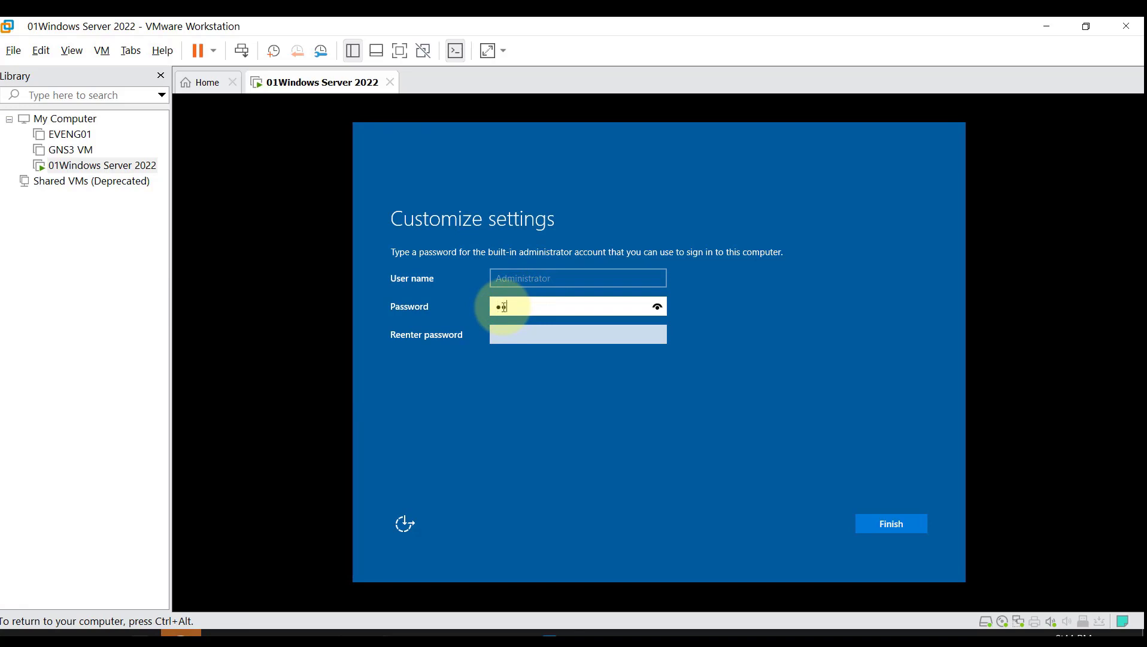
{"action": "key", "text": "Tab"}
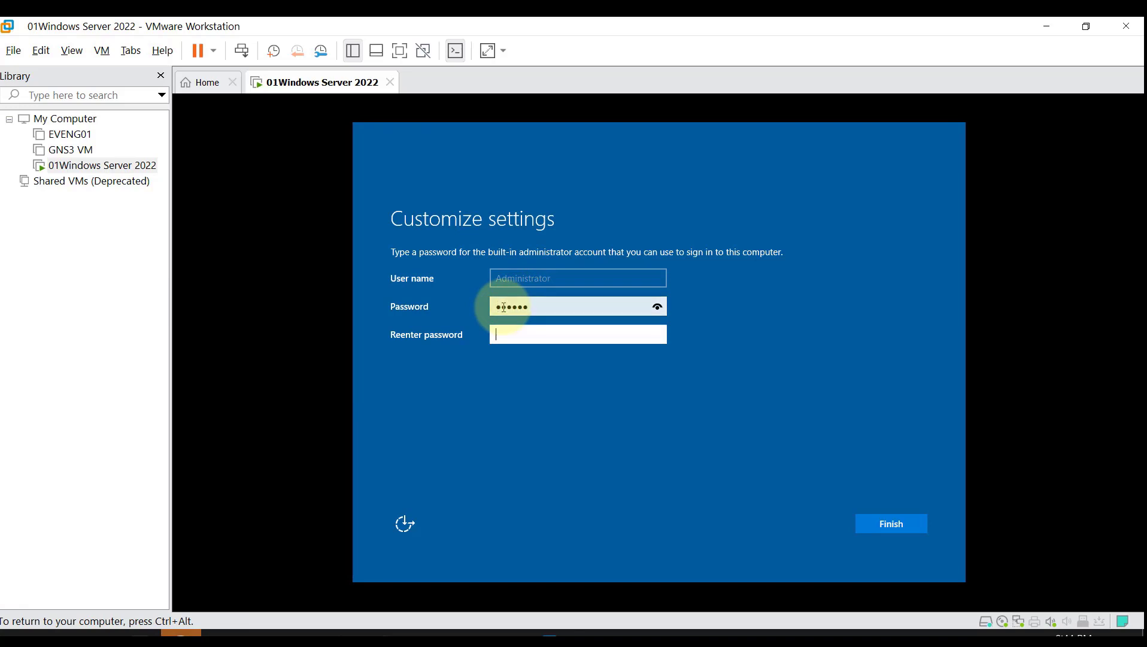
{"action": "left_click", "coordinate": [596, 310]}
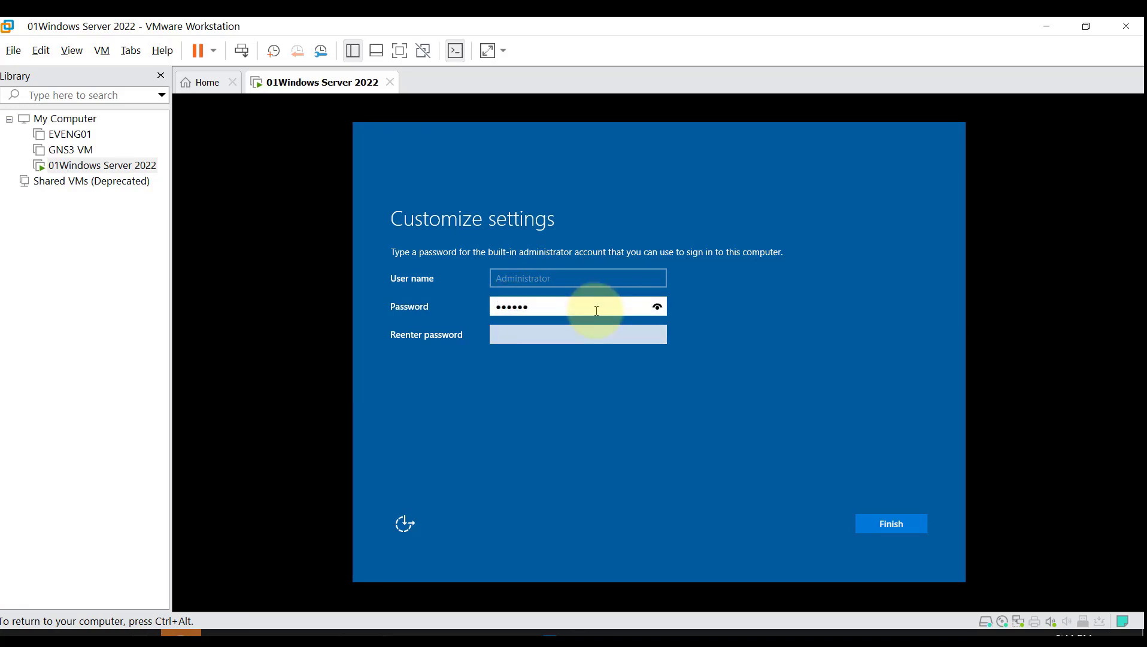
{"action": "left_click", "coordinate": [579, 335]}
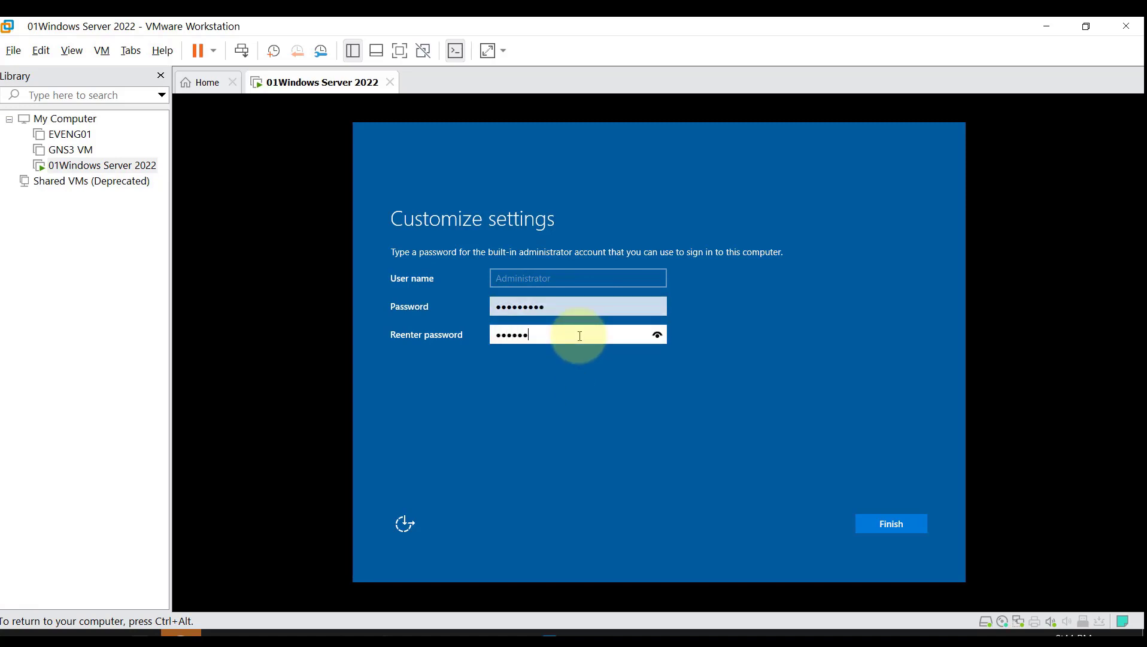
{"action": "left_click", "coordinate": [656, 339]}
{"action": "left_click", "coordinate": [604, 308]}
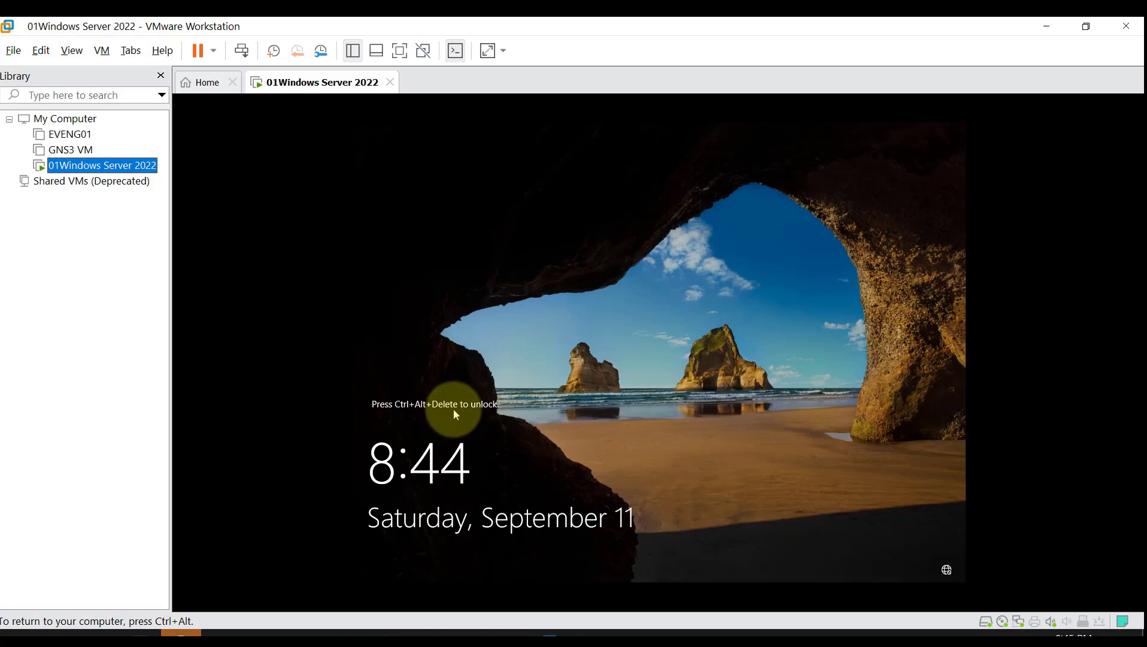
- Send Ctrl+Alt+Del to the virtual machine to unlock it and sign in with the Administrator account password
{"action": "key", "text": "ctrl+alt"}
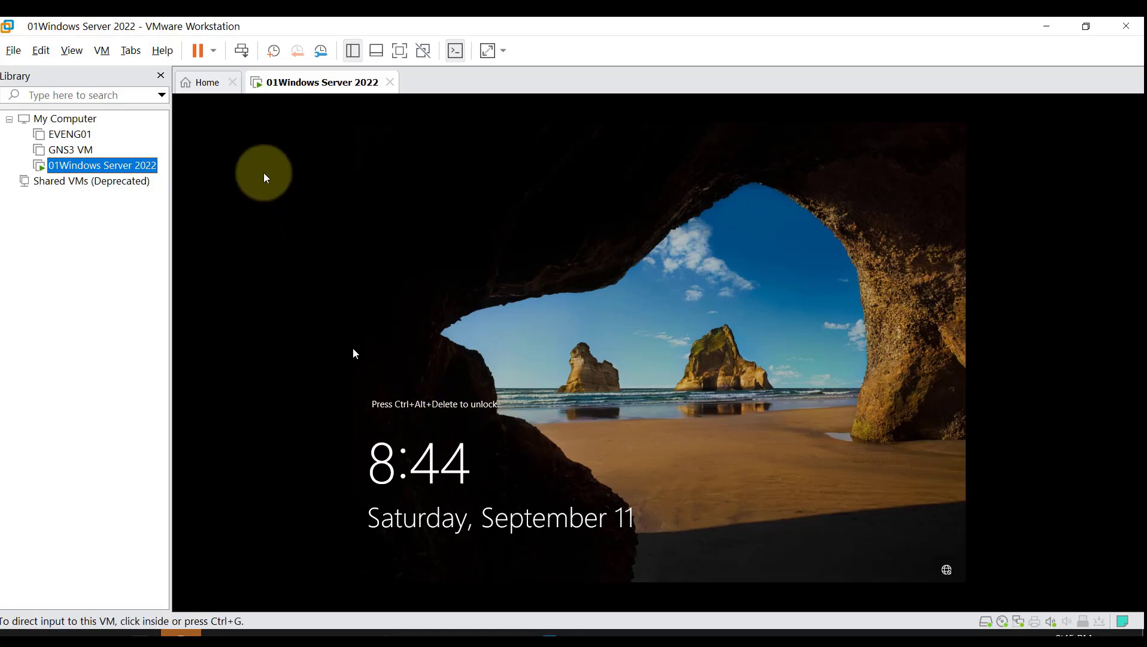
{"action": "left_click", "coordinate": [241, 53]}
{"action": "left_click", "coordinate": [766, 464]}
{"action": "key", "text": "ctrl+alt"}
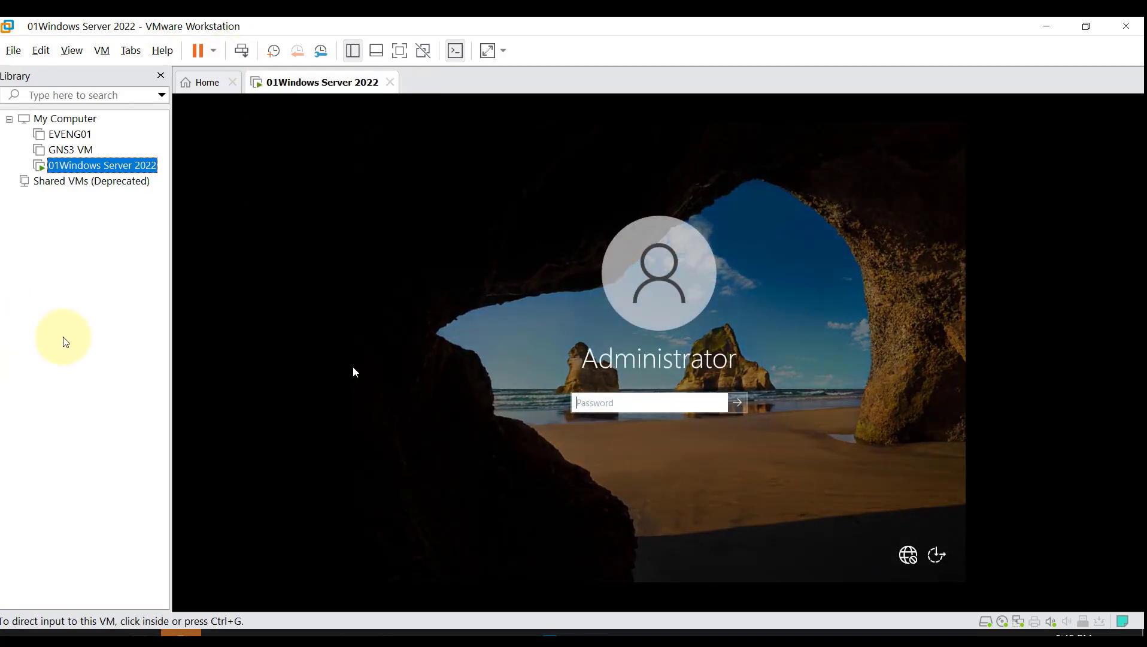
{"action": "left_click", "coordinate": [287, 376]}
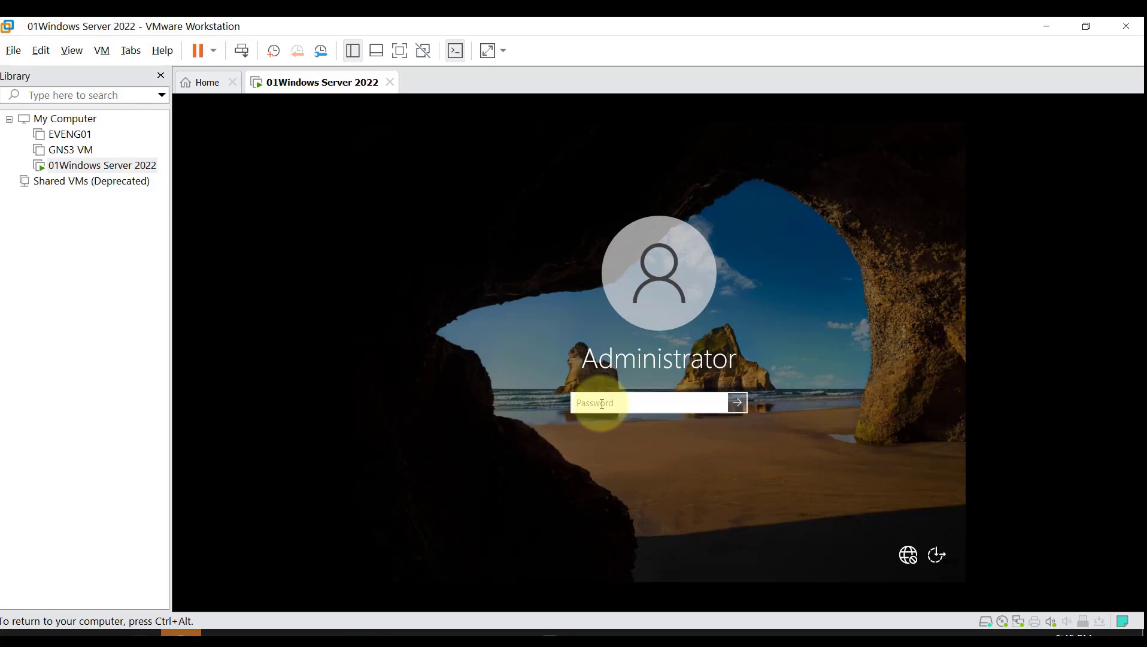
{"action": "type", "text": "•"}
{"action": "key", "text": "Return"}
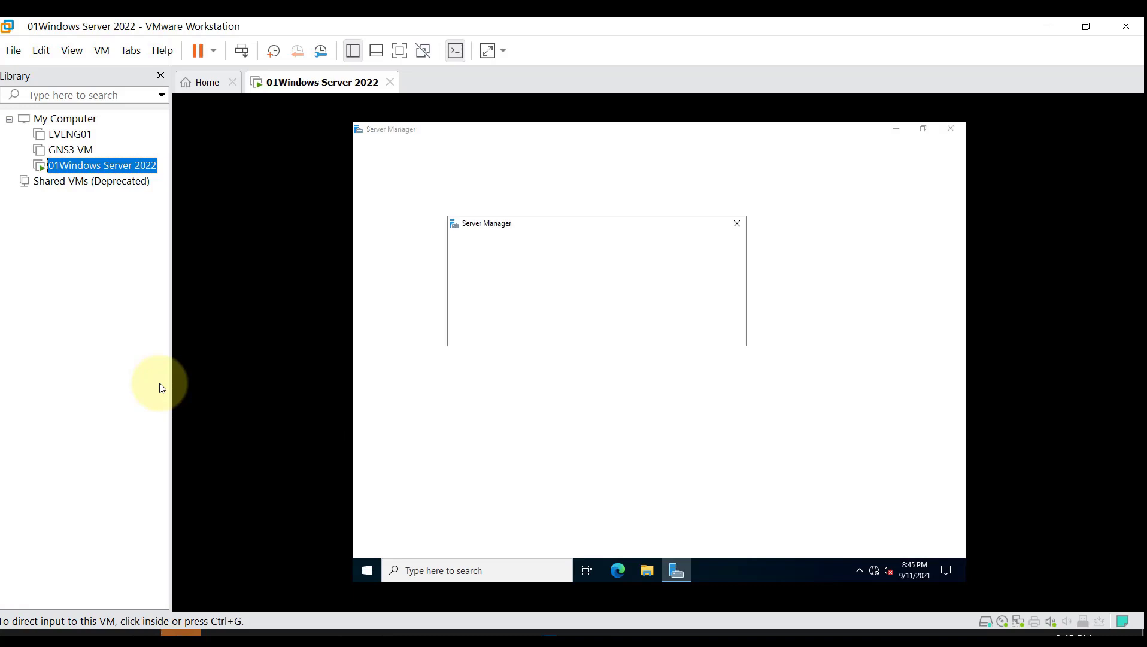
- Dismiss the Windows Admin Center notice, examine the Local Server properties, and close Server Manager
{"action": "left_click", "coordinate": [958, 315]}
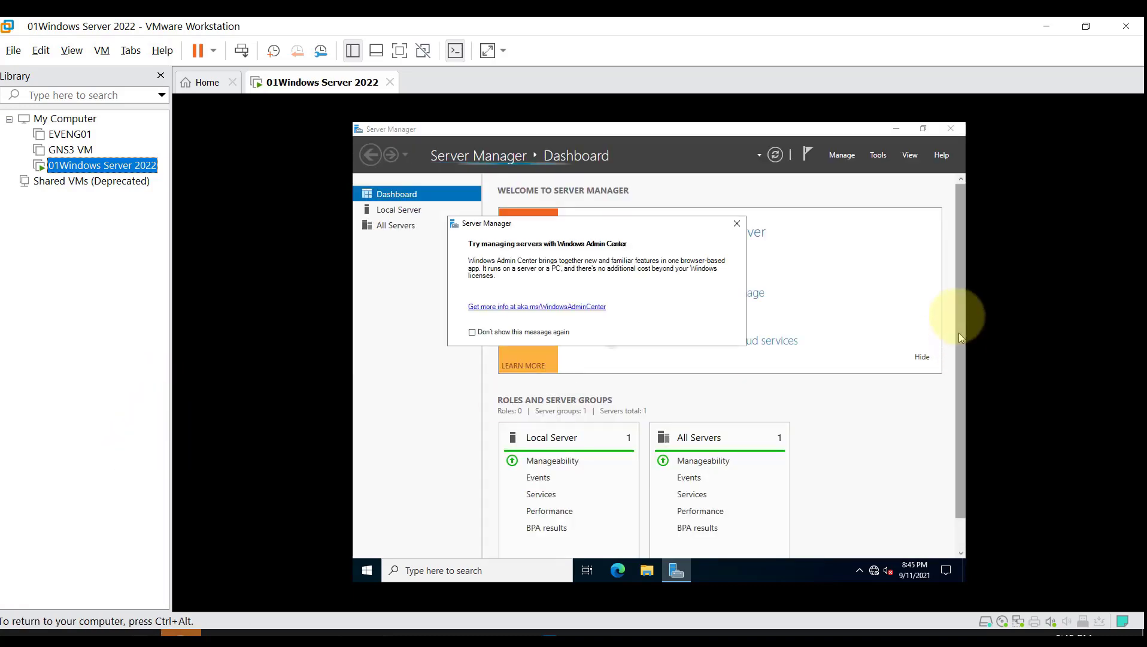
{"action": "left_click", "coordinate": [737, 223]}
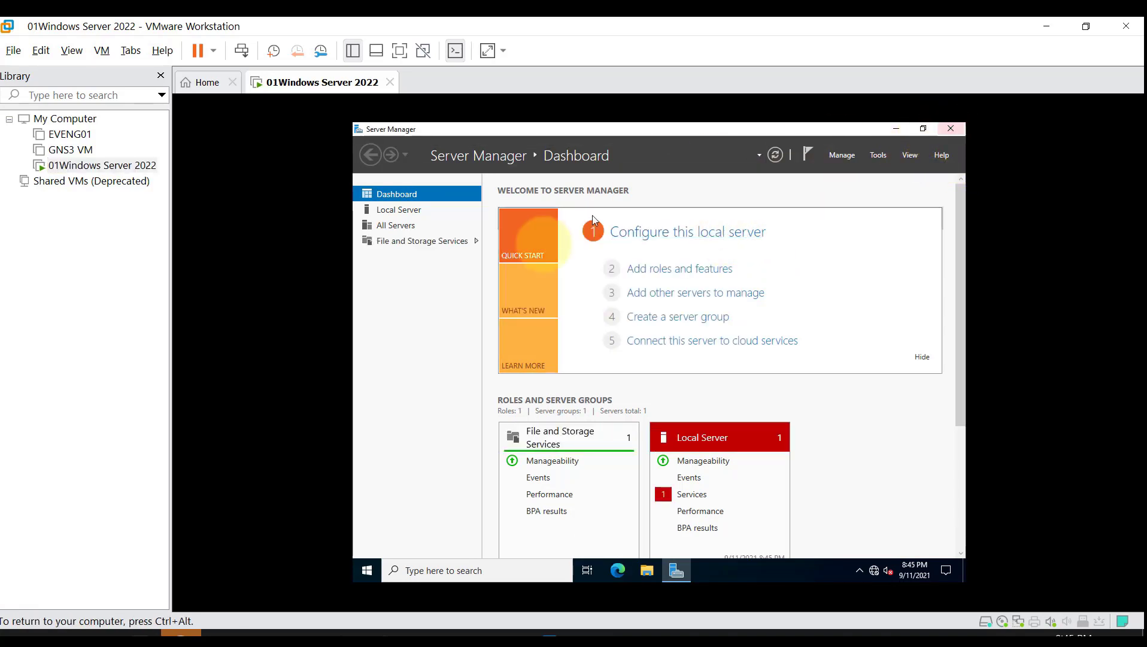
{"action": "left_click", "coordinate": [402, 214]}
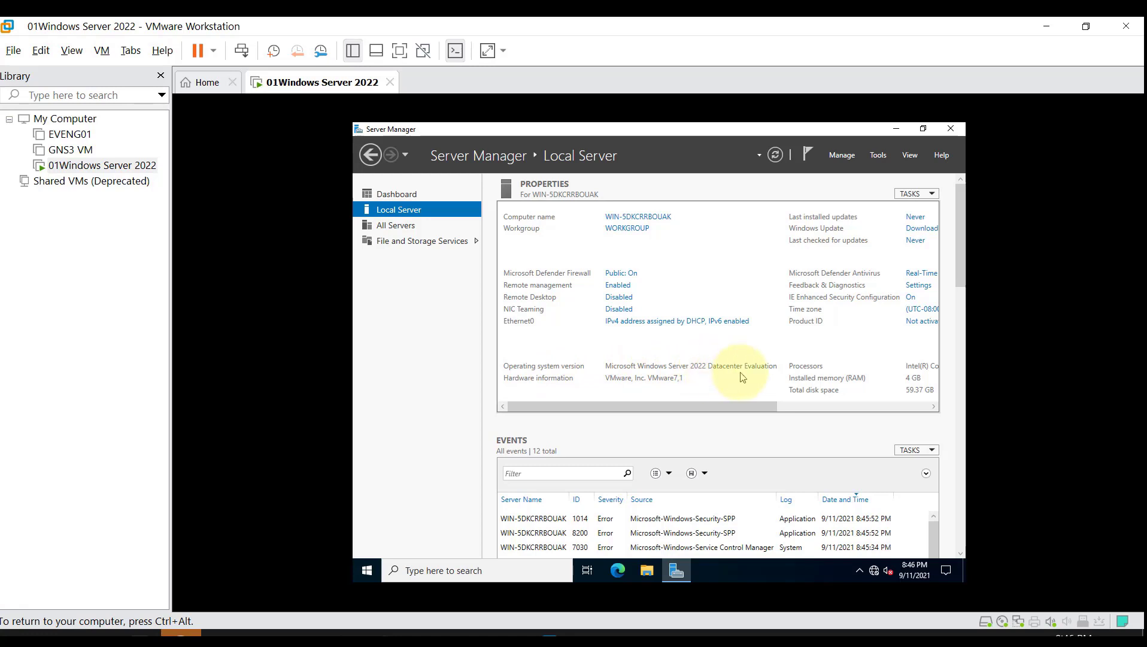
{"action": "left_click_drag", "start_coordinate": [694, 400], "coordinate": [690, 402]}
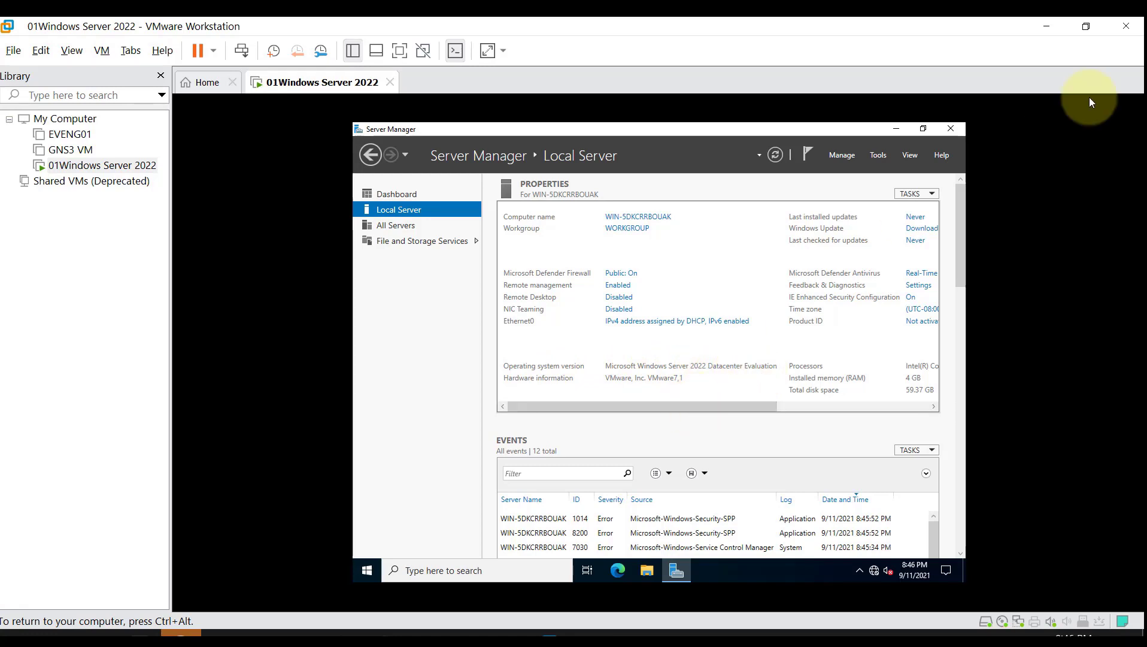
{"action": "left_click", "coordinate": [951, 130]}
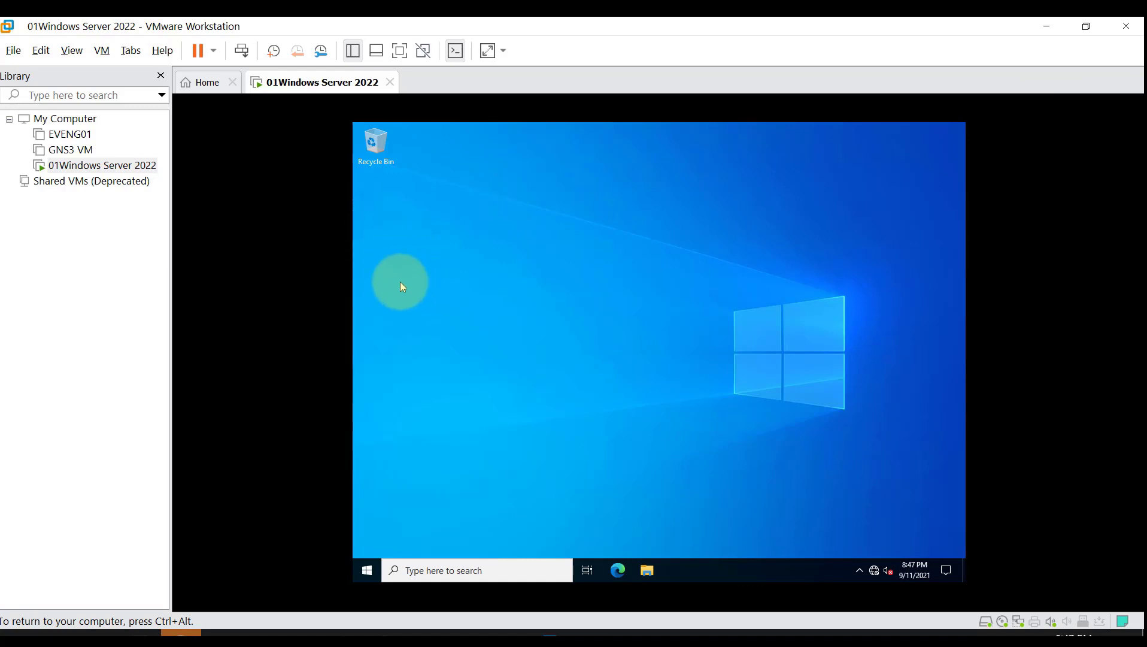
- Show the Computer icon on the server's desktop through the desktop icon settings and close the personalization settings
{"action": "right_click", "coordinate": [525, 259]}
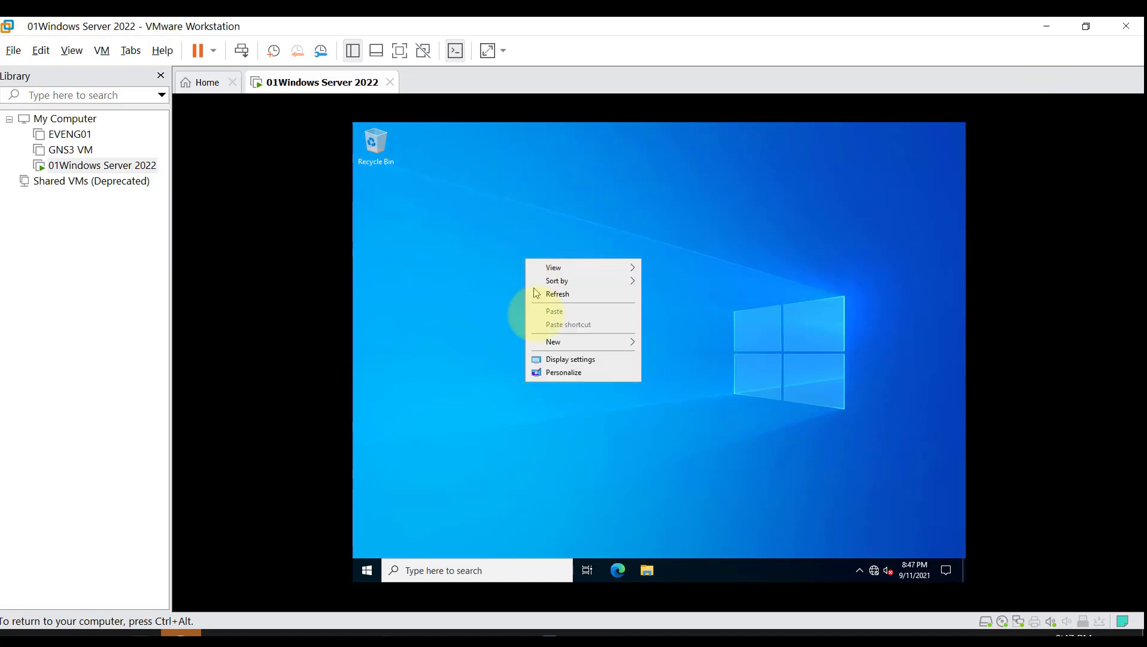
{"action": "left_click", "coordinate": [569, 373]}
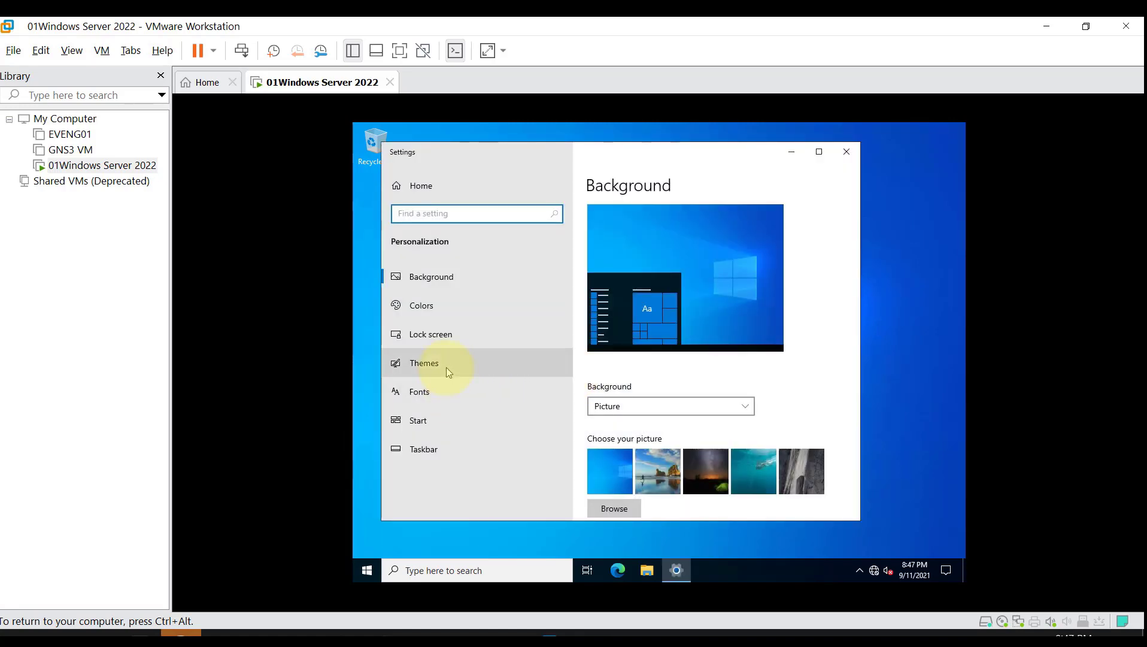
{"action": "left_click", "coordinate": [446, 368]}
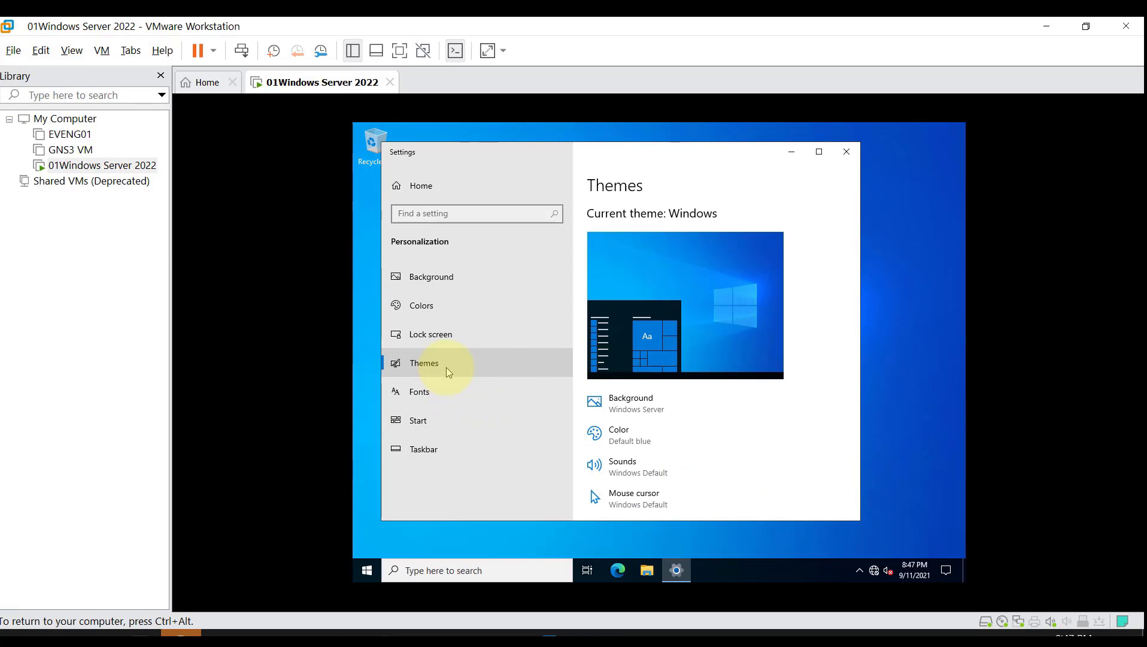
{"action": "scroll", "coordinate": [706, 456], "scroll_direction": "down", "scroll_amount": 10}
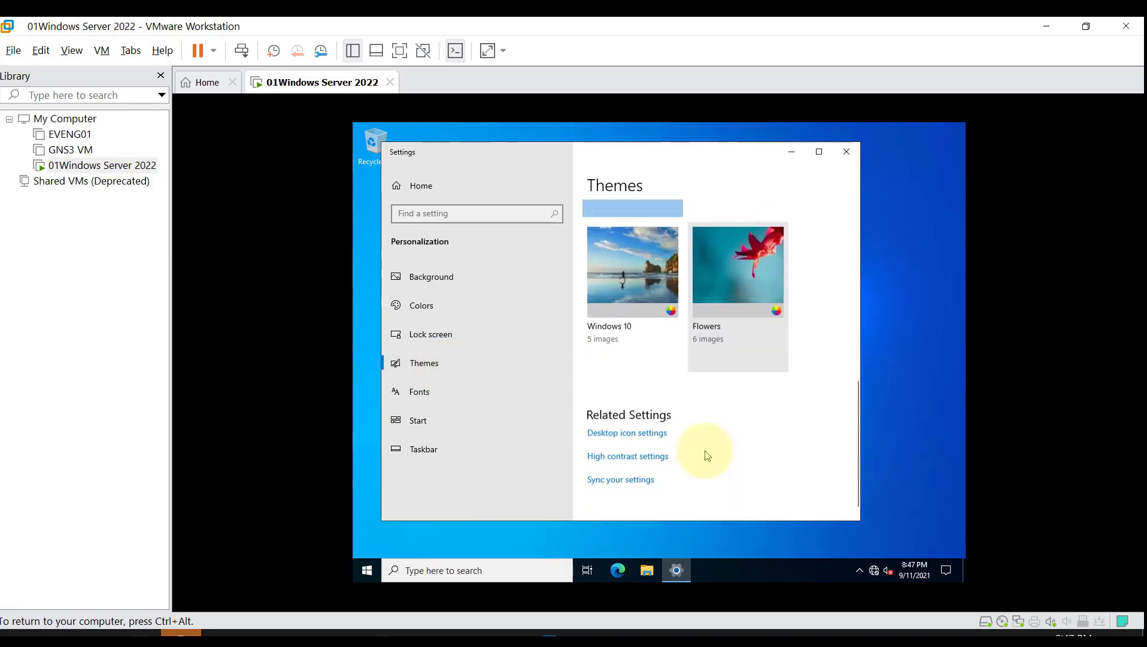
{"action": "left_click", "coordinate": [627, 433]}
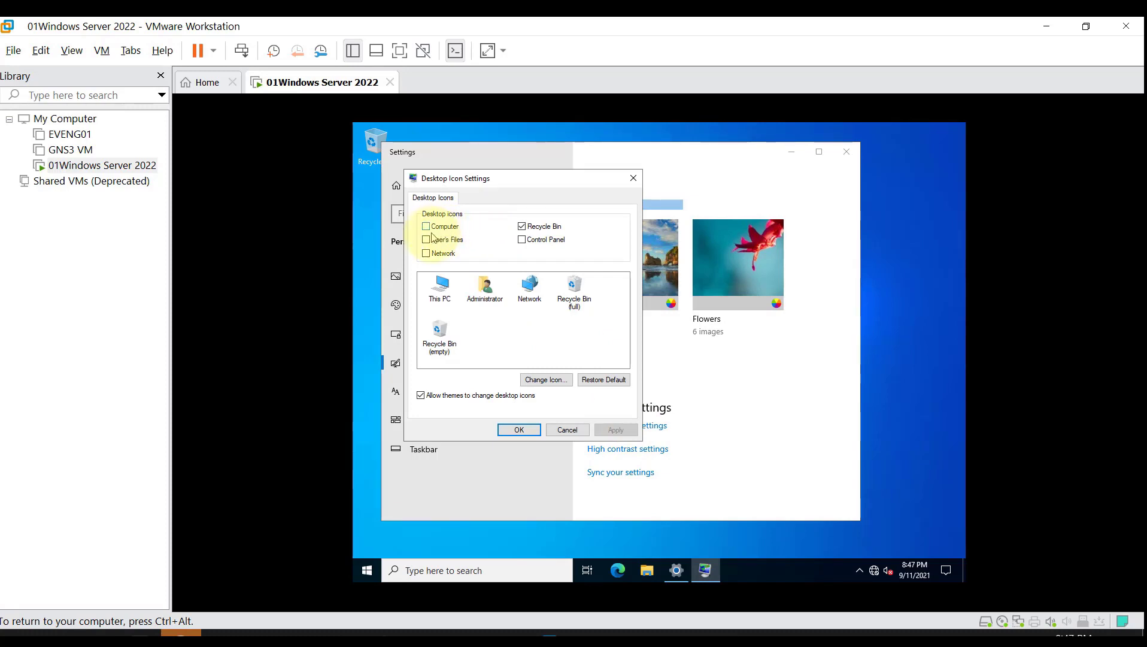
{"action": "left_click", "coordinate": [443, 228]}
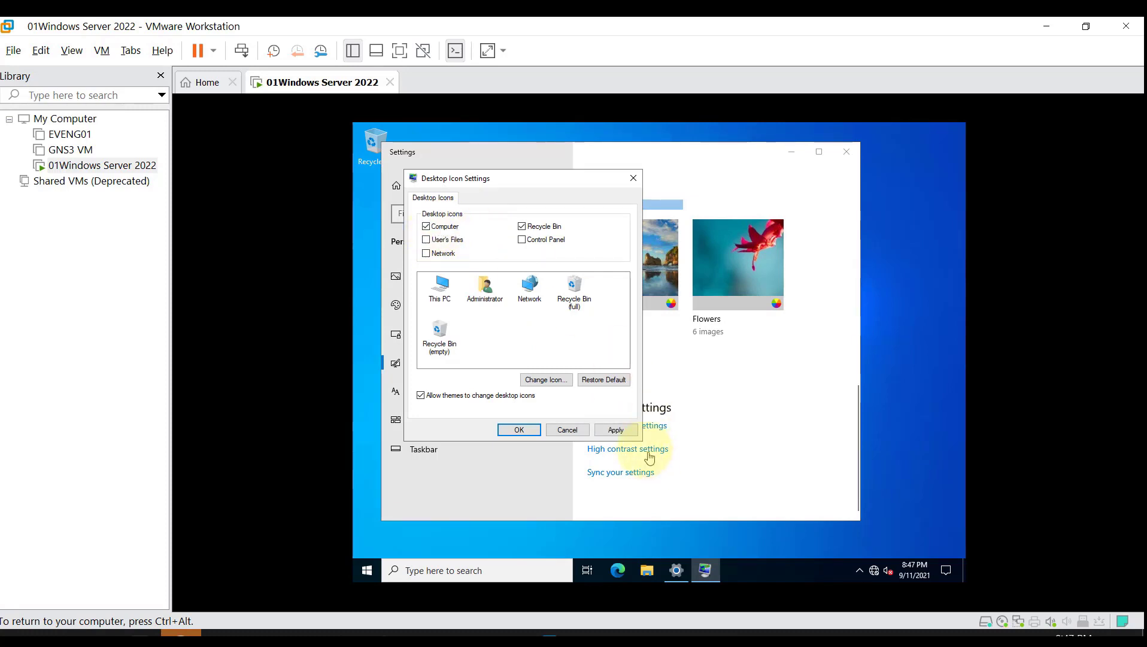
{"action": "left_click", "coordinate": [614, 429]}
{"action": "left_click", "coordinate": [532, 430]}
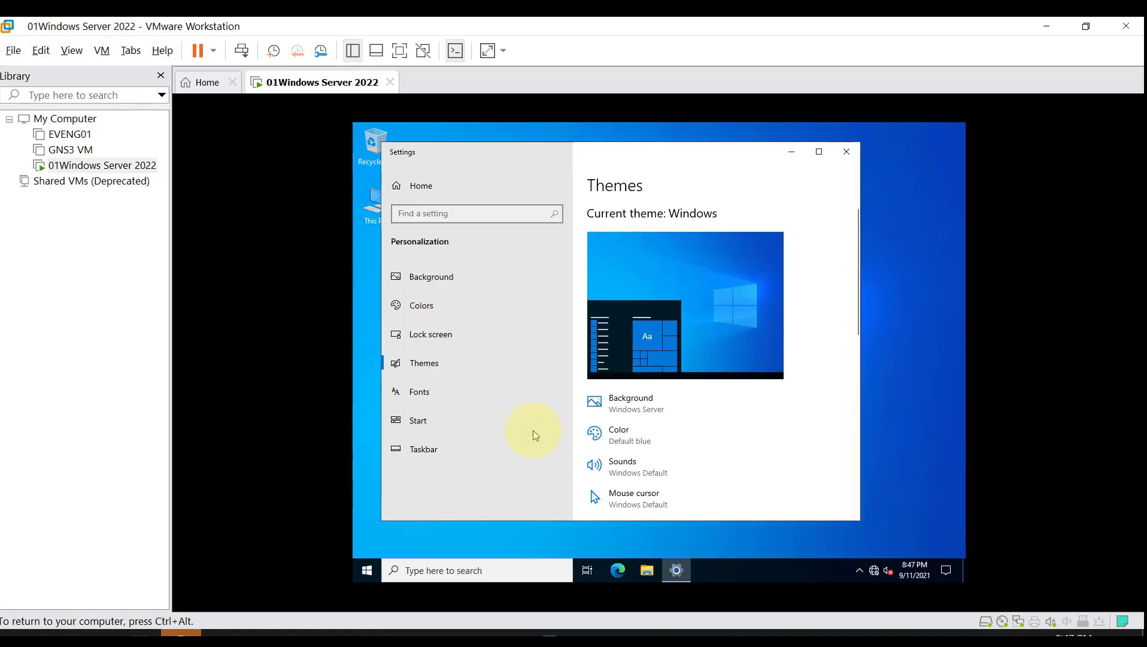
{"action": "left_click", "coordinate": [848, 151]}
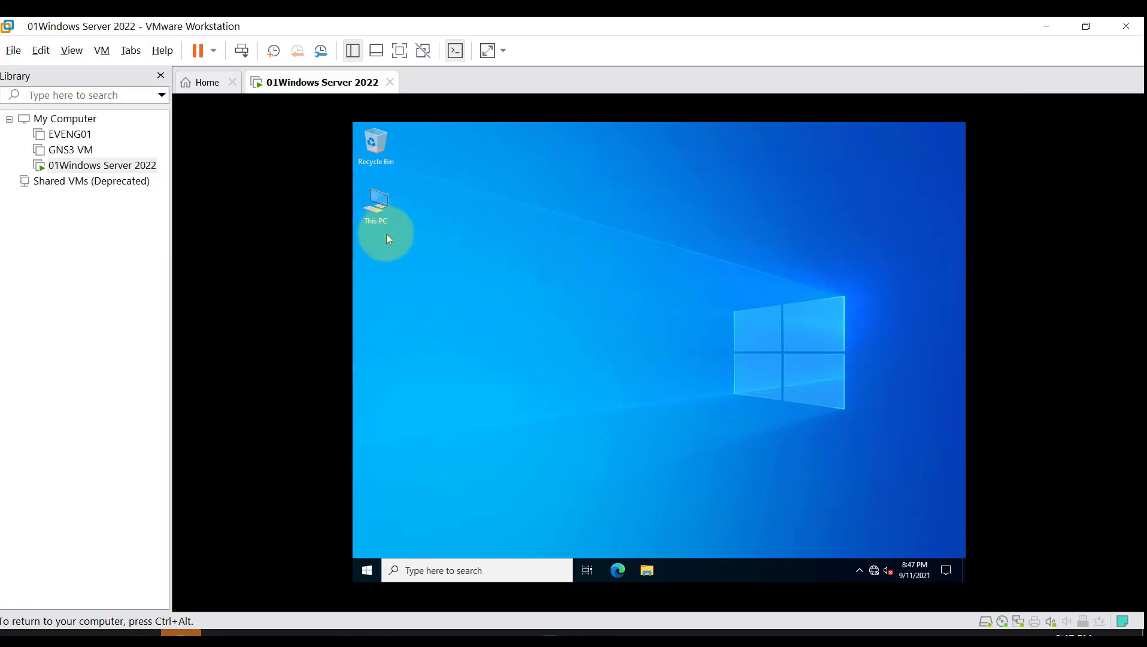
- Open This PC and eject the installation disc from DVD Drive (D:)
{"action": "double_click", "coordinate": [377, 206]}
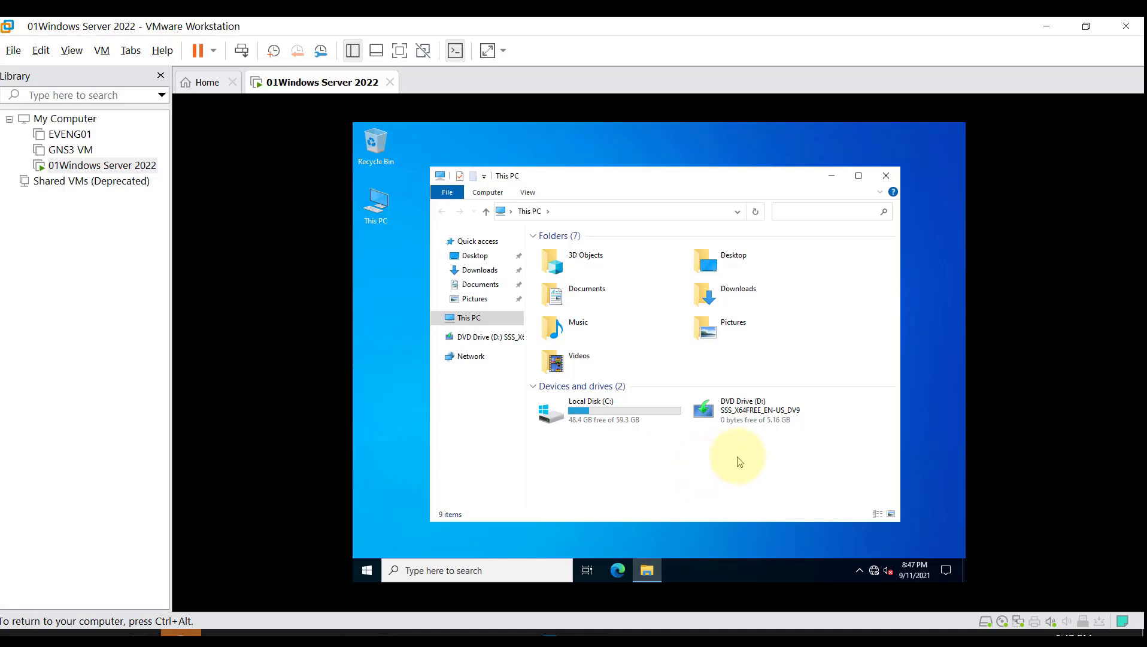
{"action": "right_click", "coordinate": [730, 424]}
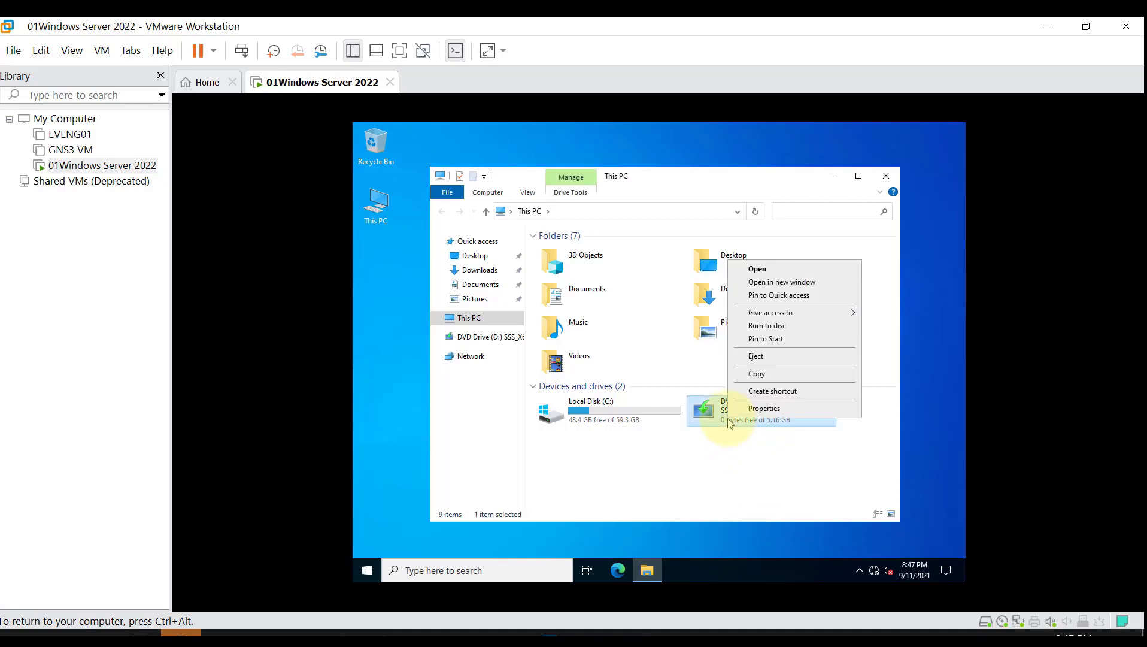
{"action": "left_click", "coordinate": [778, 357]}
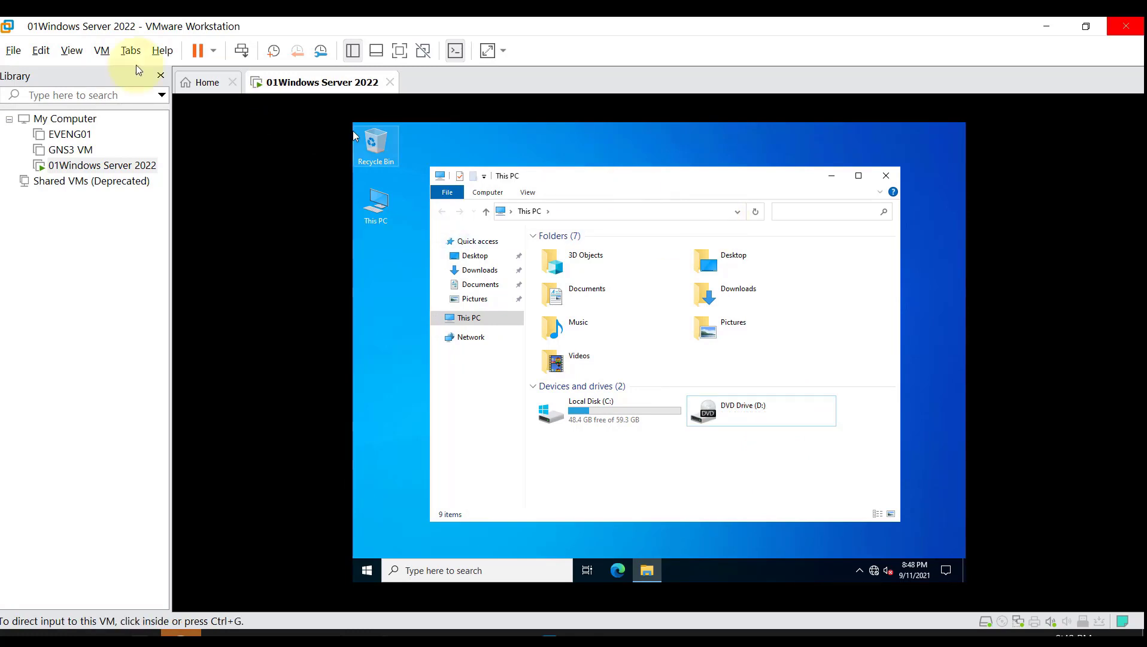
- Mount the VMware Tools installer disc in the virtual machine and hide the installation hint
{"action": "left_click", "coordinate": [794, 166]}
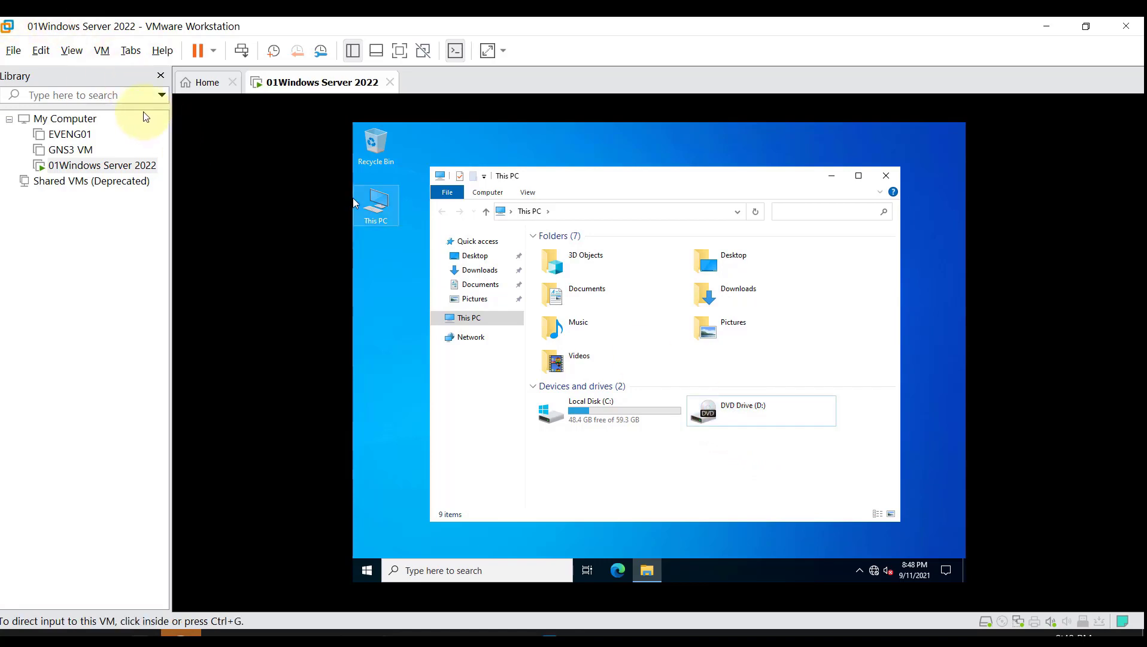
{"action": "left_click", "coordinate": [103, 55]}
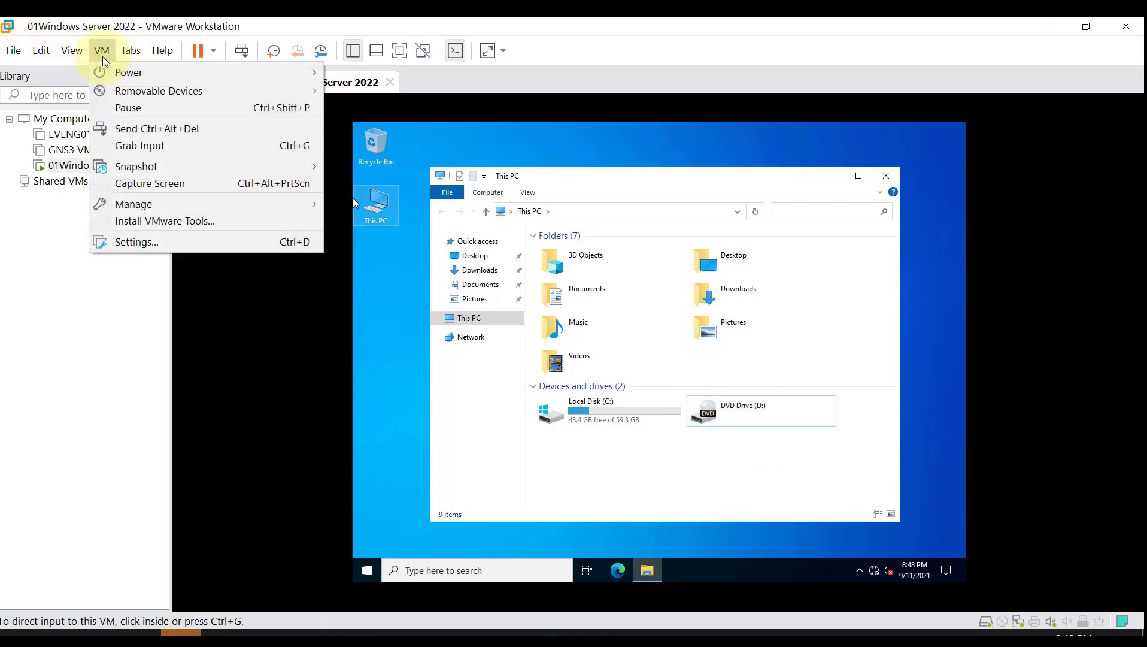
{"action": "left_click", "coordinate": [194, 224]}
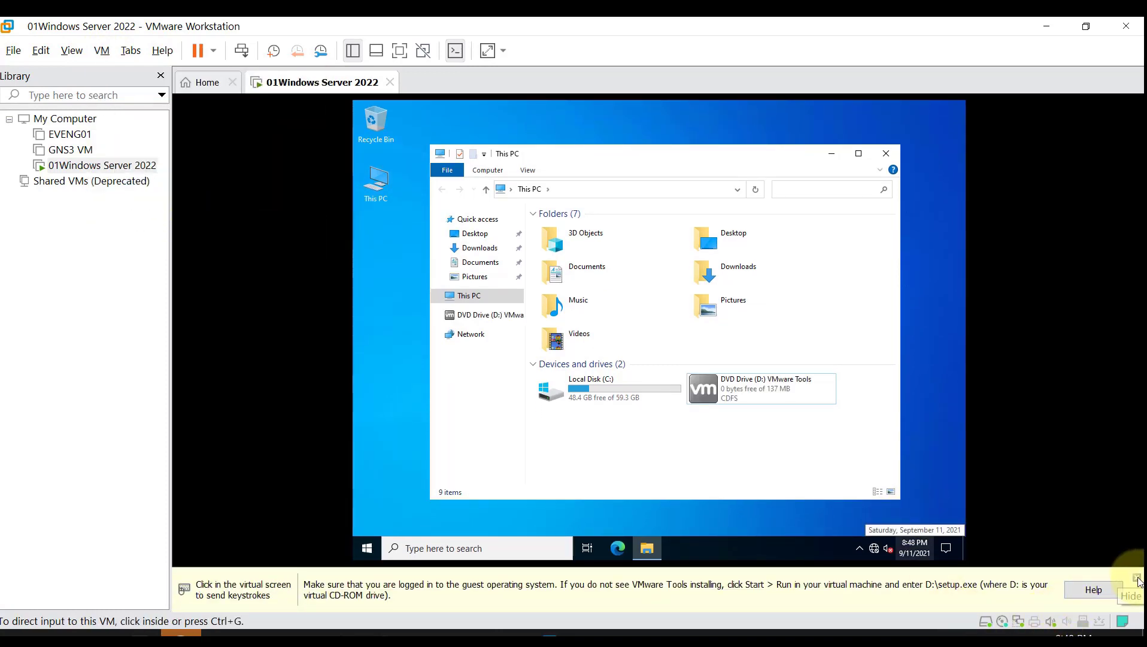
{"action": "left_click", "coordinate": [1136, 579]}
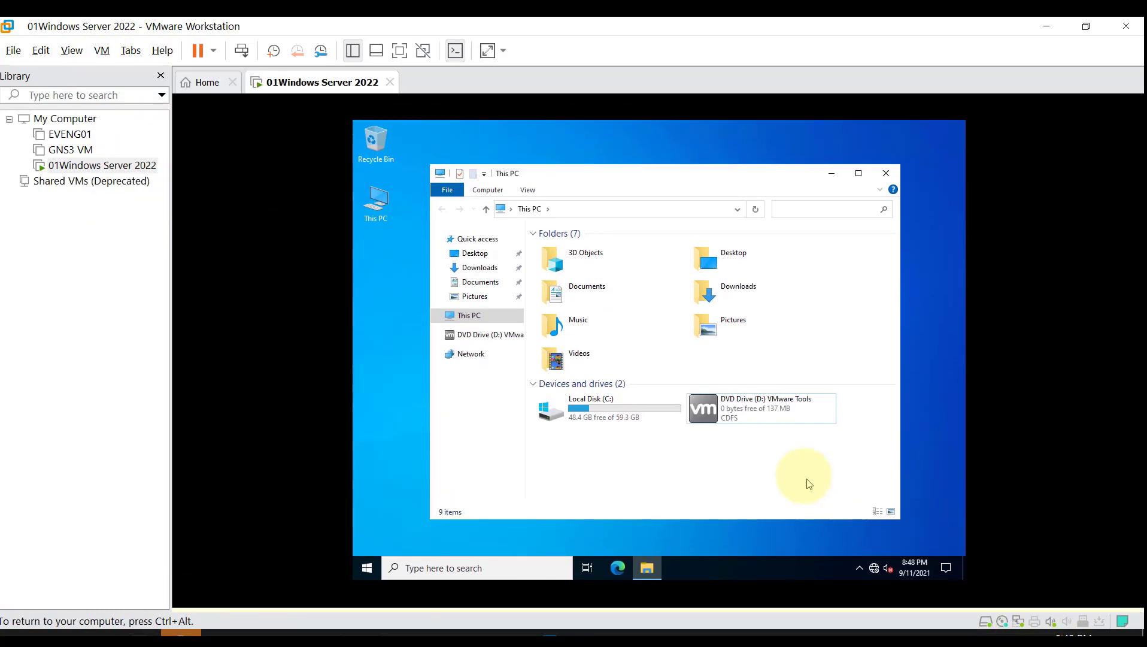
- Run the VMware Tools installer from DVD Drive (D:) and dismiss the AutoPlay notification
{"action": "right_click", "coordinate": [714, 420]}
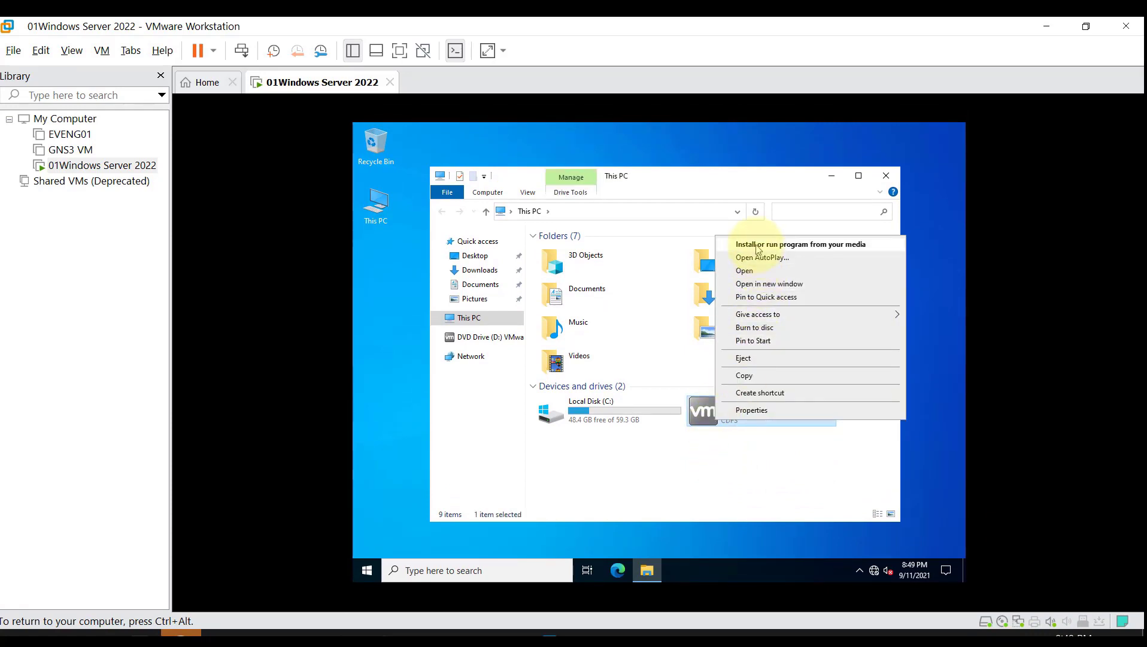
{"action": "left_click", "coordinate": [758, 246]}
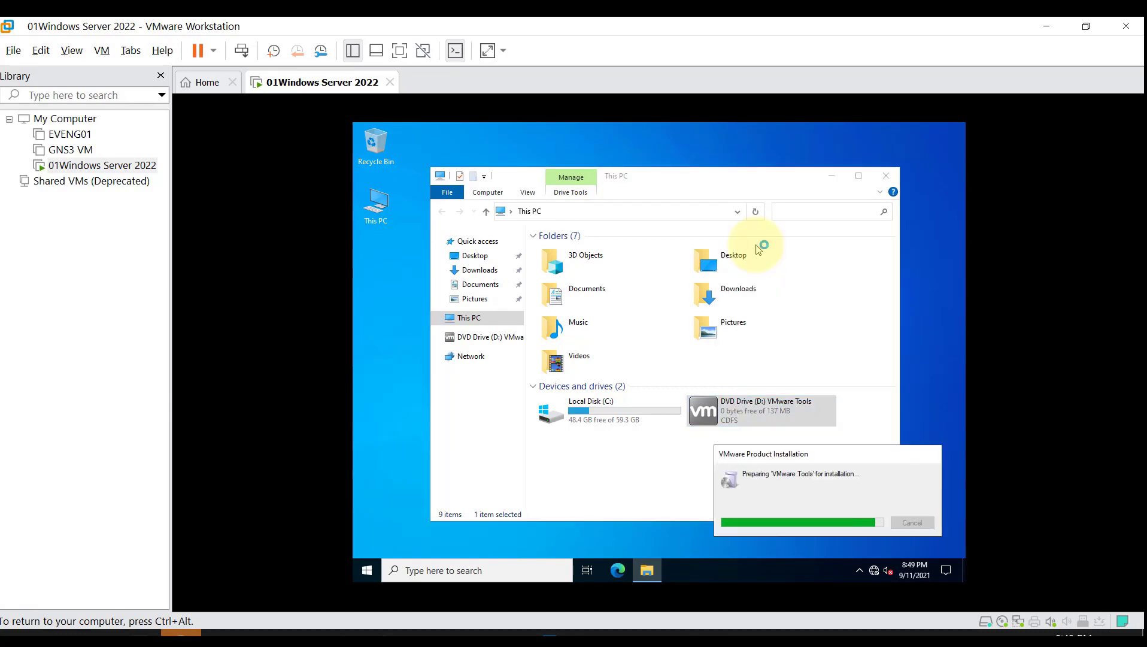
{"action": "key", "text": "ctrl+alt"}
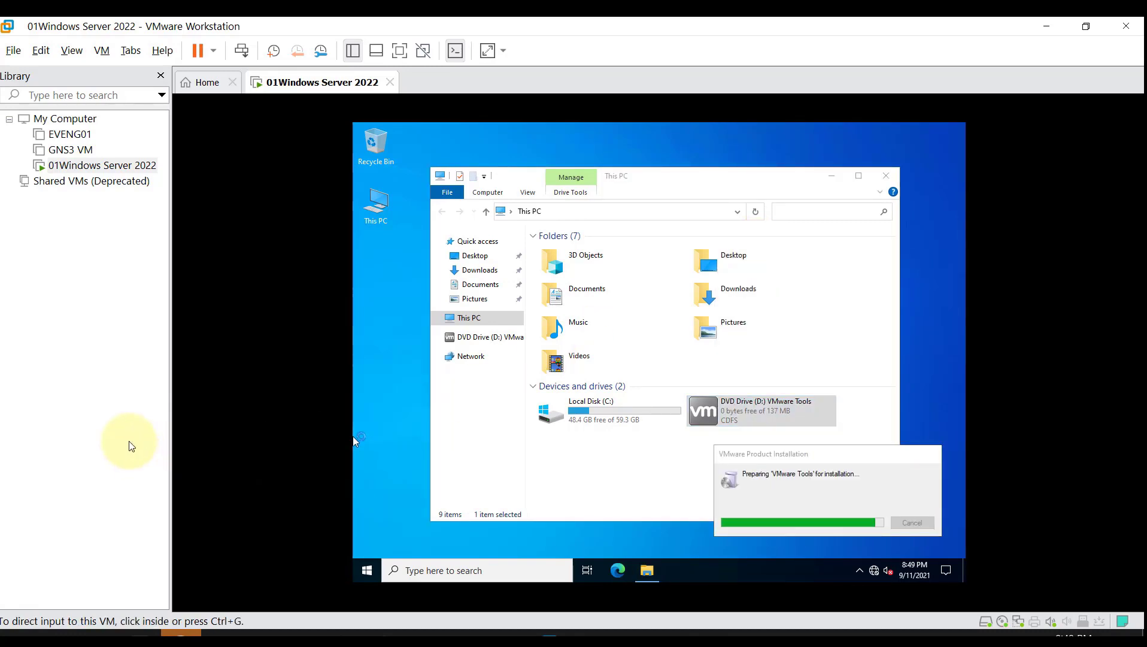
{"action": "left_click", "coordinate": [129, 442]}
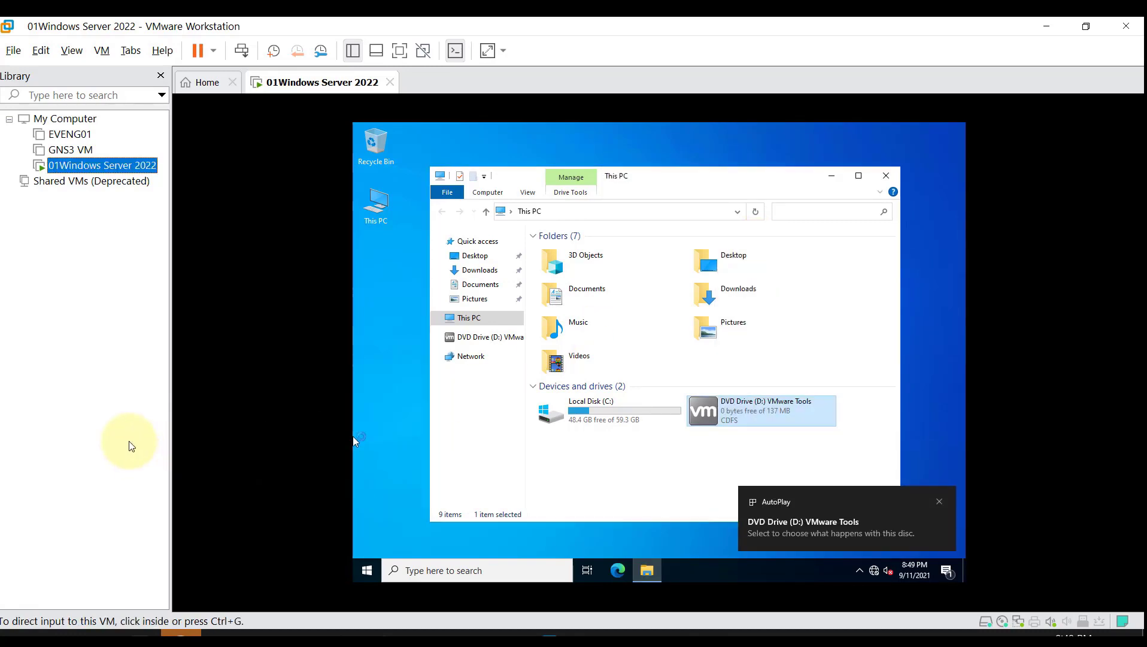
{"action": "left_click", "coordinate": [738, 568]}
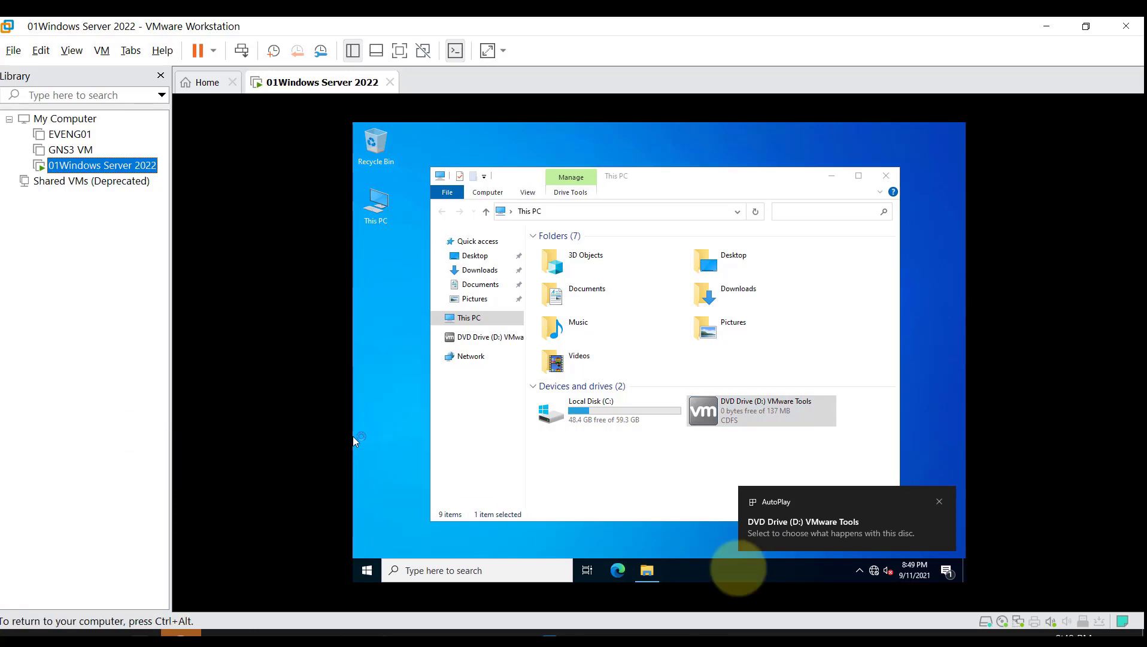
{"action": "left_click", "coordinate": [939, 501]}
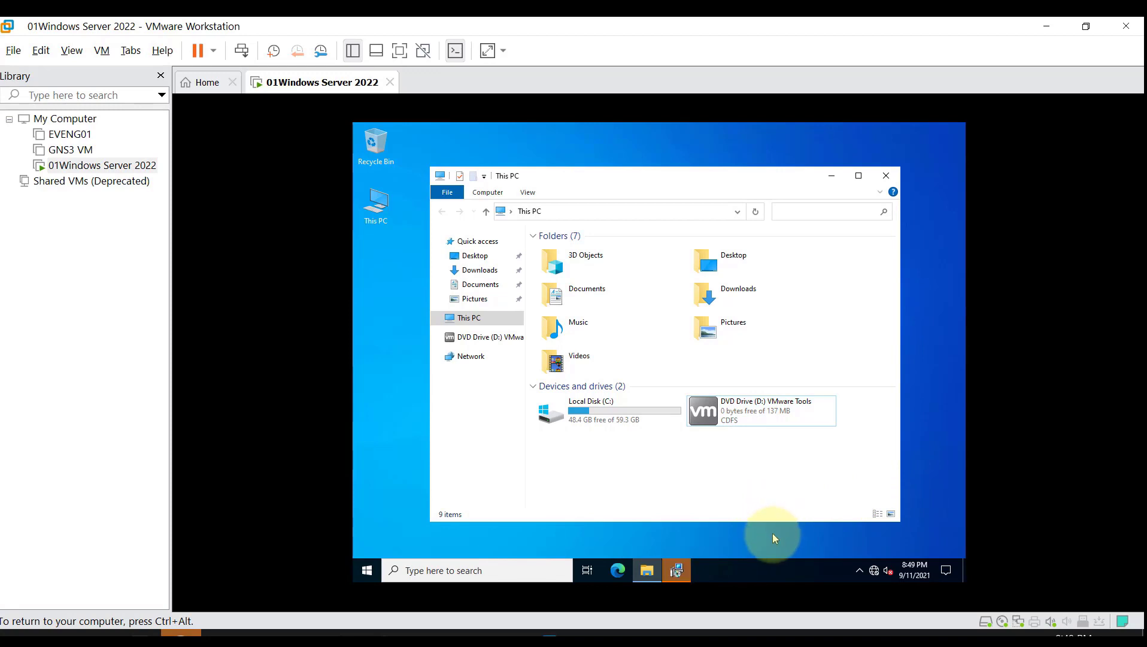
- Bring the VMware Tools setup wizard forward and install VMware Tools with the Typical setup type
{"action": "left_click", "coordinate": [676, 569]}
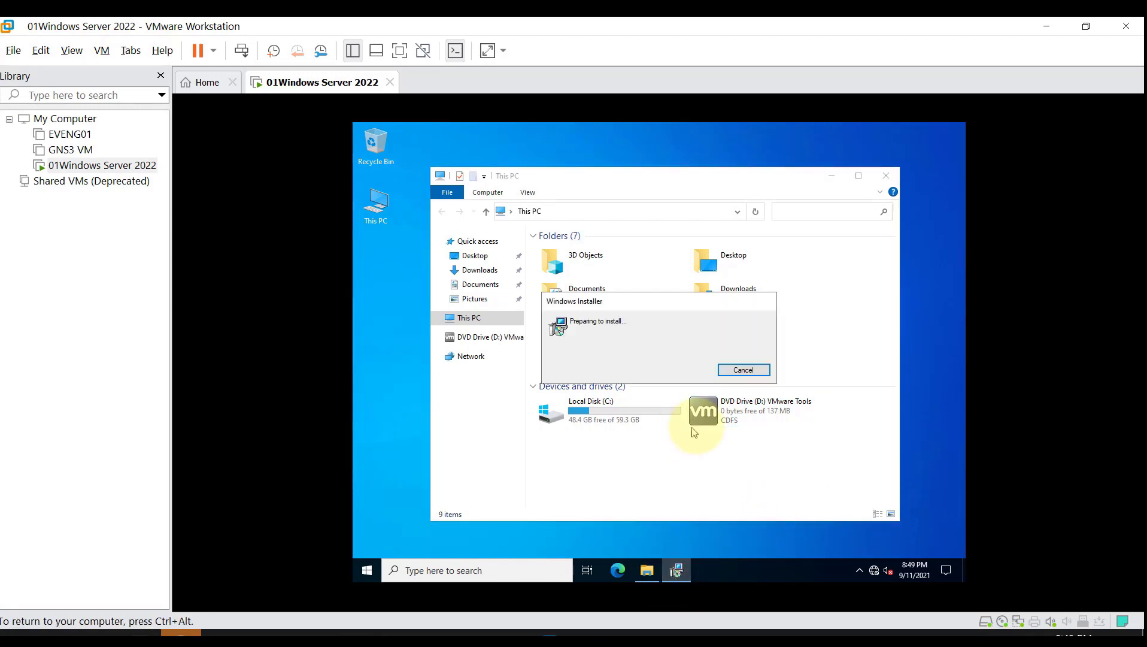
{"action": "key", "text": "ctrl+alt"}
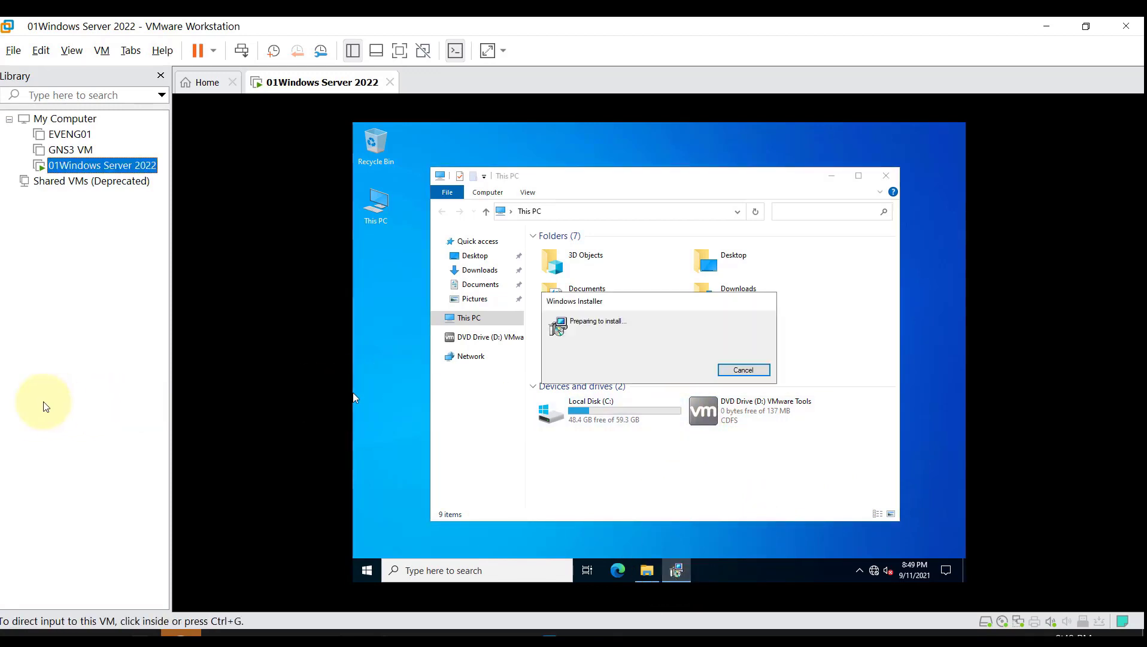
{"action": "left_click", "coordinate": [417, 432]}
{"action": "left_click", "coordinate": [726, 440]}
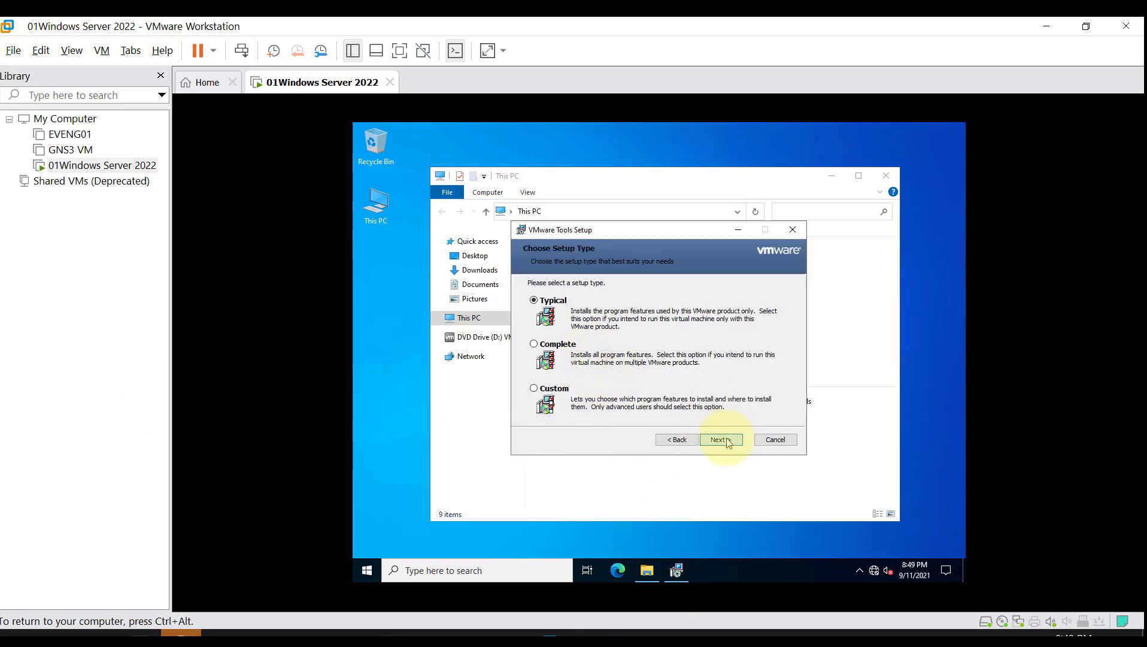
{"action": "left_click", "coordinate": [728, 441]}
{"action": "left_click", "coordinate": [727, 440]}
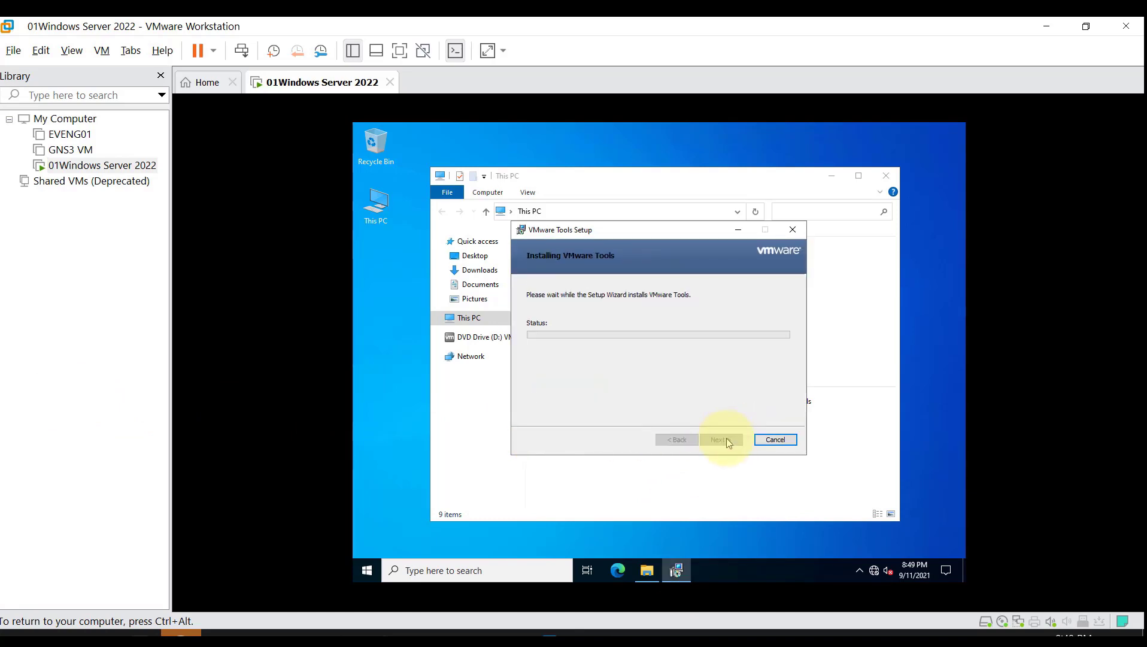
{"action": "key", "text": "ctrl+alt"}
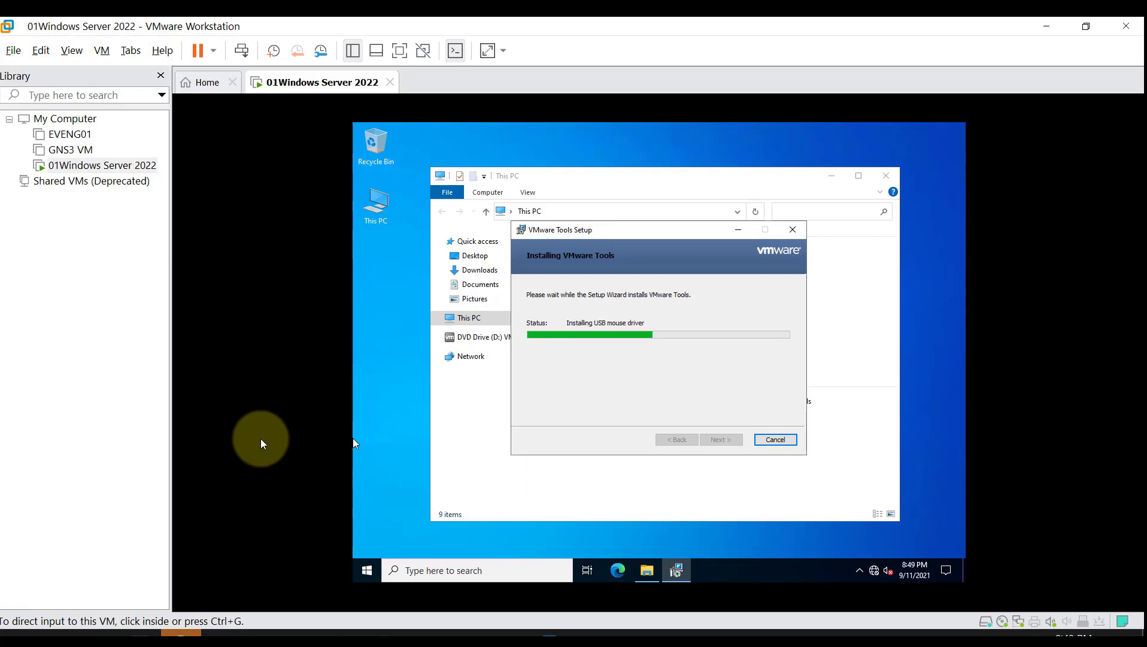
{"action": "left_click", "coordinate": [92, 463]}
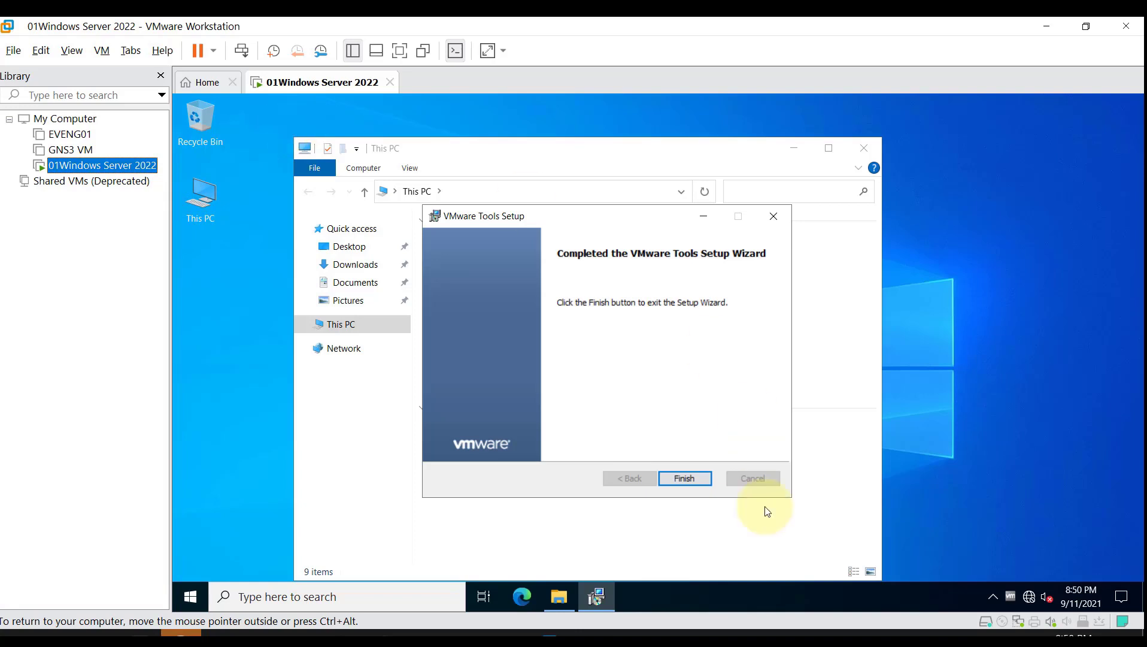
- Finish the VMware Tools setup wizard and restart the server to apply the changes
{"action": "left_click", "coordinate": [695, 480]}
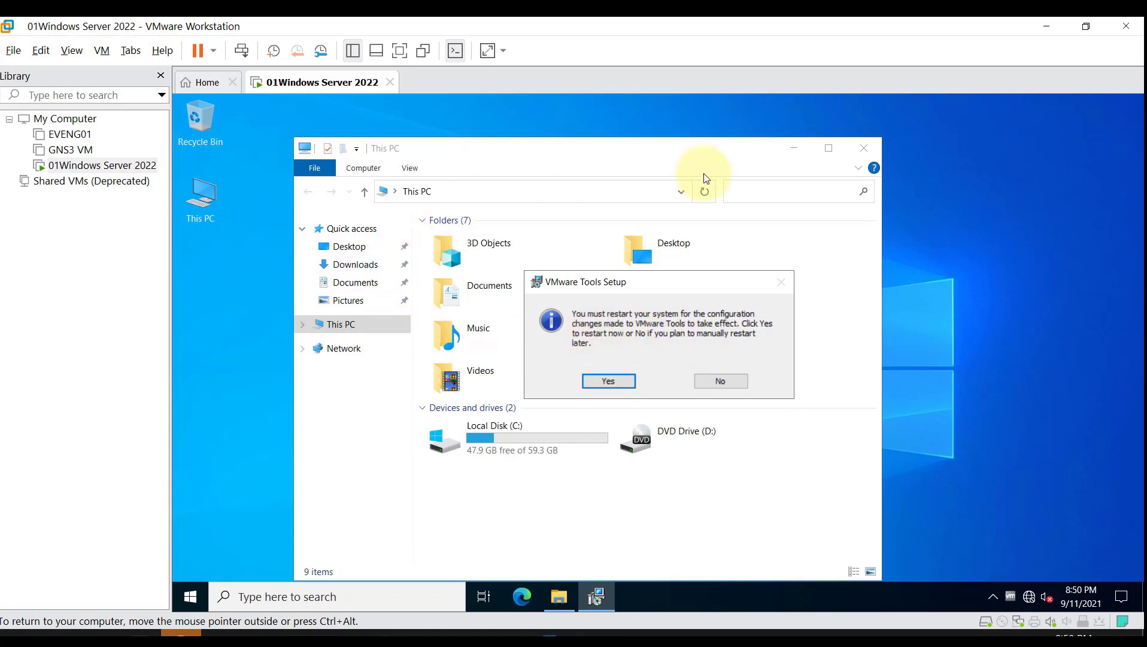
{"action": "left_click", "coordinate": [608, 381]}
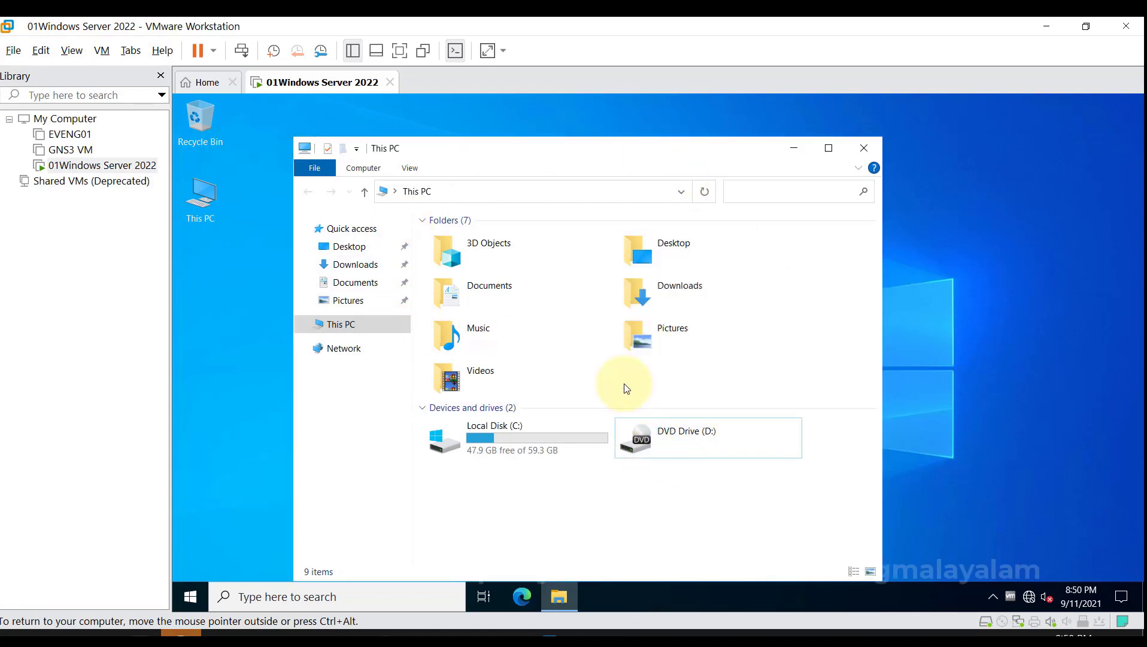
{"action": "left_click", "coordinate": [99, 443]}
{"action": "left_click", "coordinate": [411, 267]}
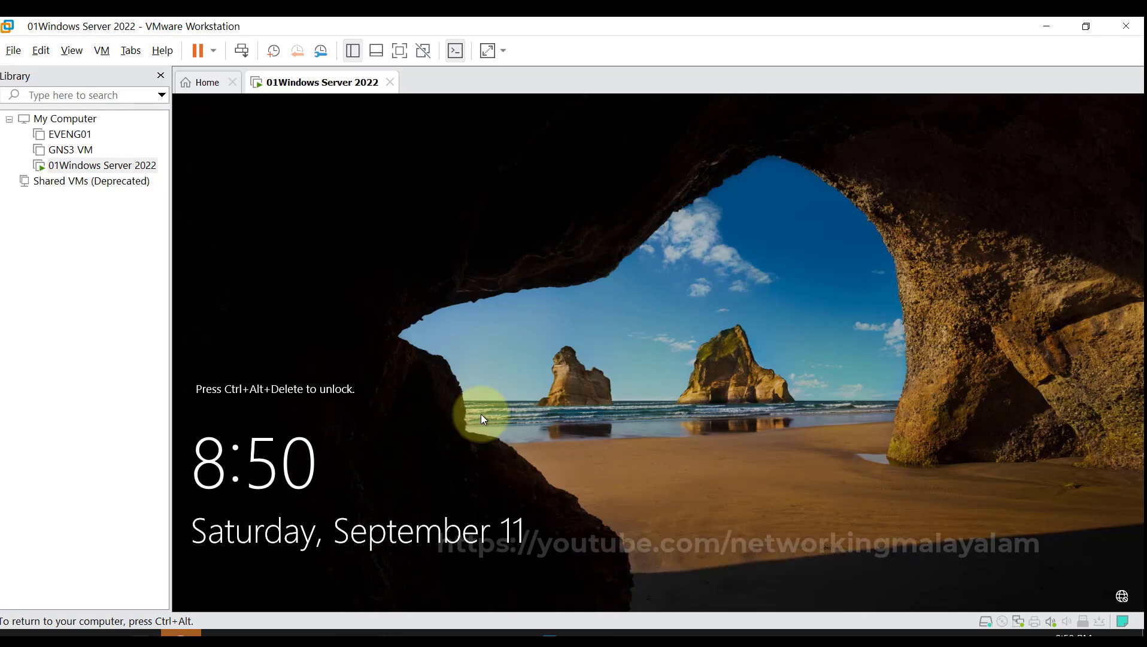
- Unlock the virtual machine with the Administrator account password and close Server Manager after sign-in
{"action": "key", "text": "ctrl+alt+Insert"}
{"action": "type", "text": "••••"}
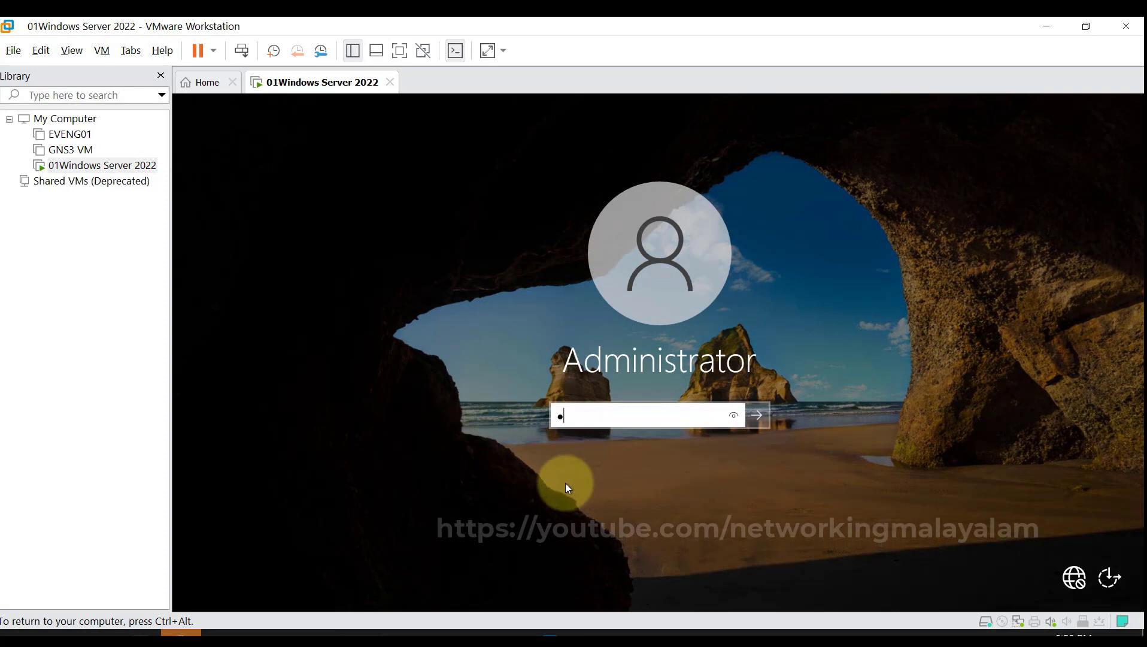
{"action": "type", "text": "••••"}
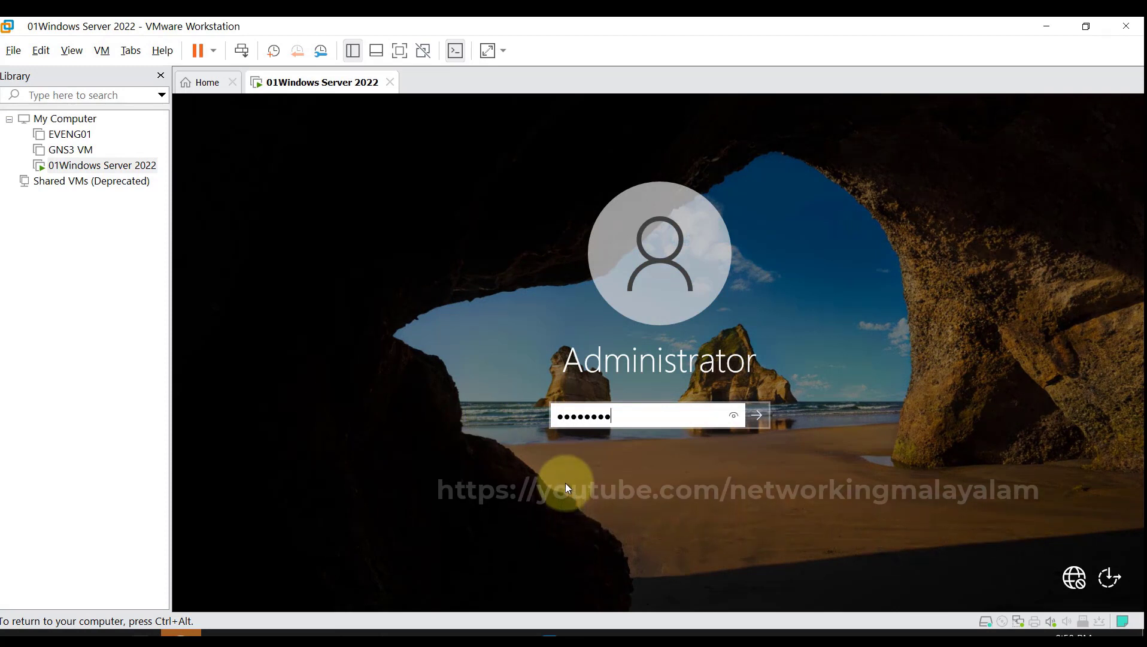
{"action": "key", "text": "Return"}
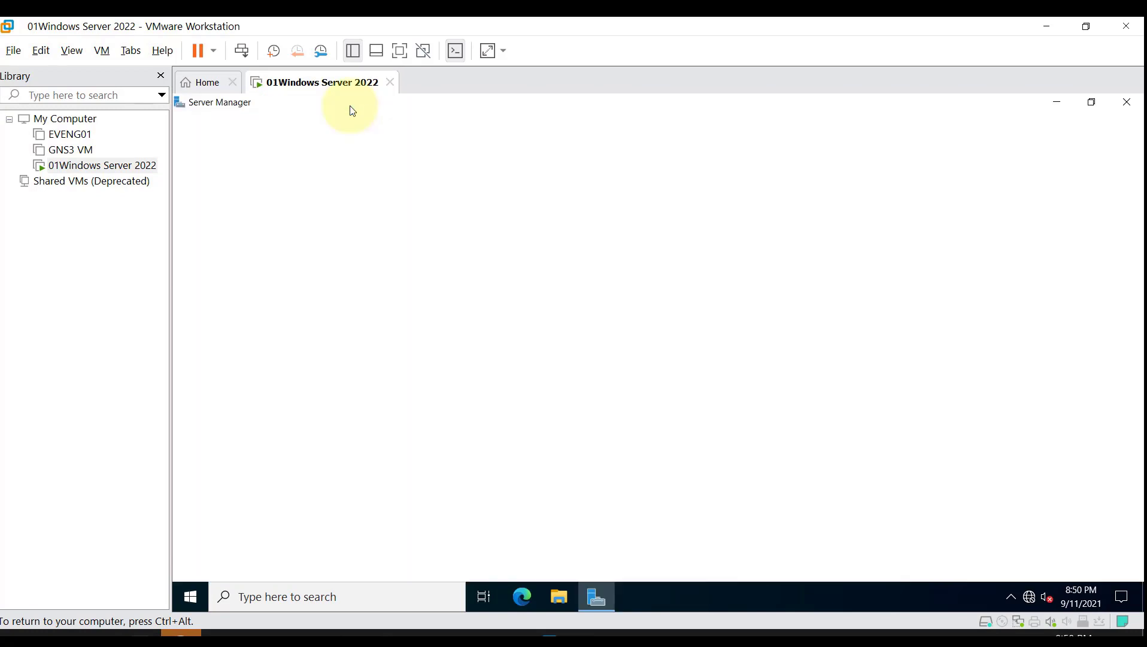
{"action": "left_click", "coordinate": [674, 220]}
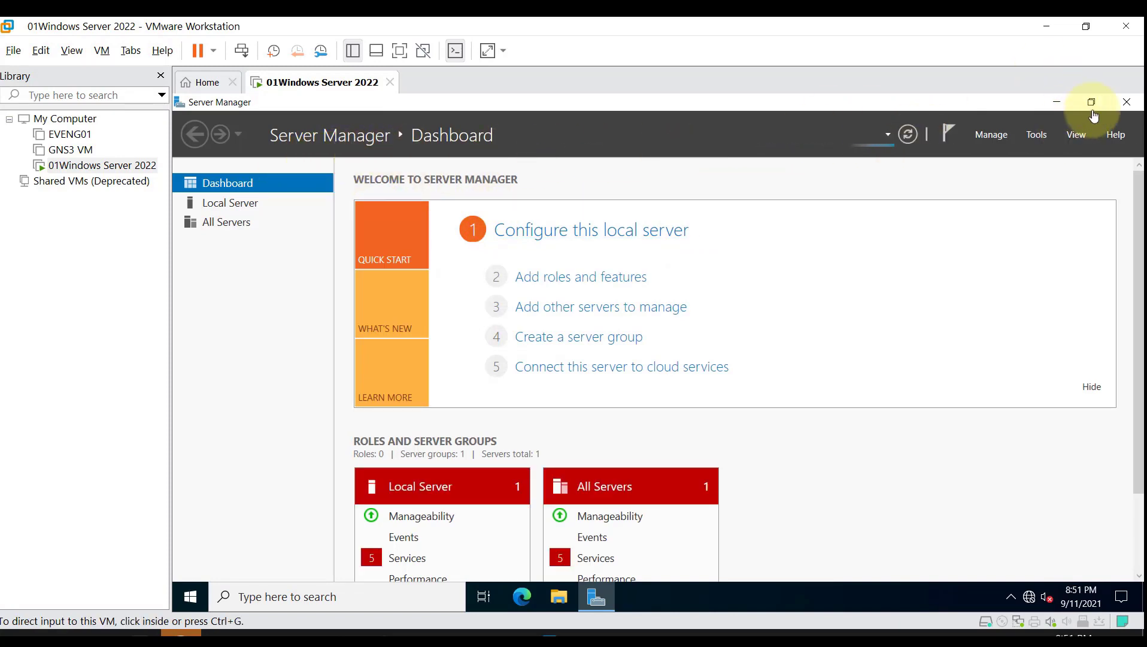
{"action": "left_click", "coordinate": [1127, 105]}
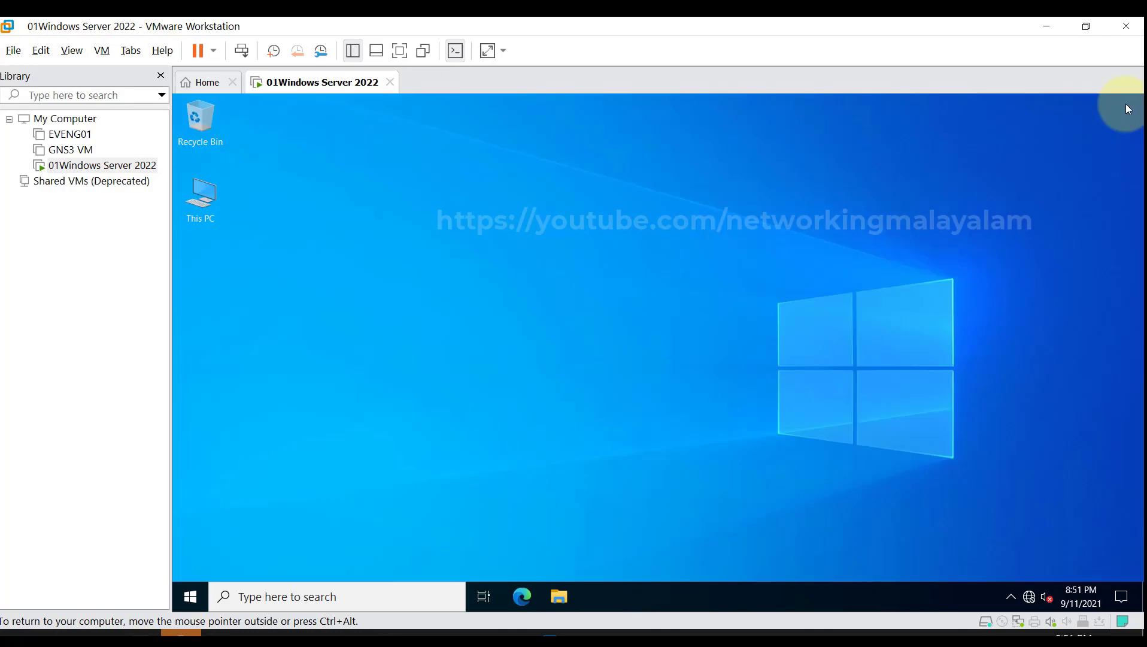
- Examine the device and Windows specifications in This PC's properties, and close the Settings window
{"action": "right_click", "coordinate": [213, 207]}
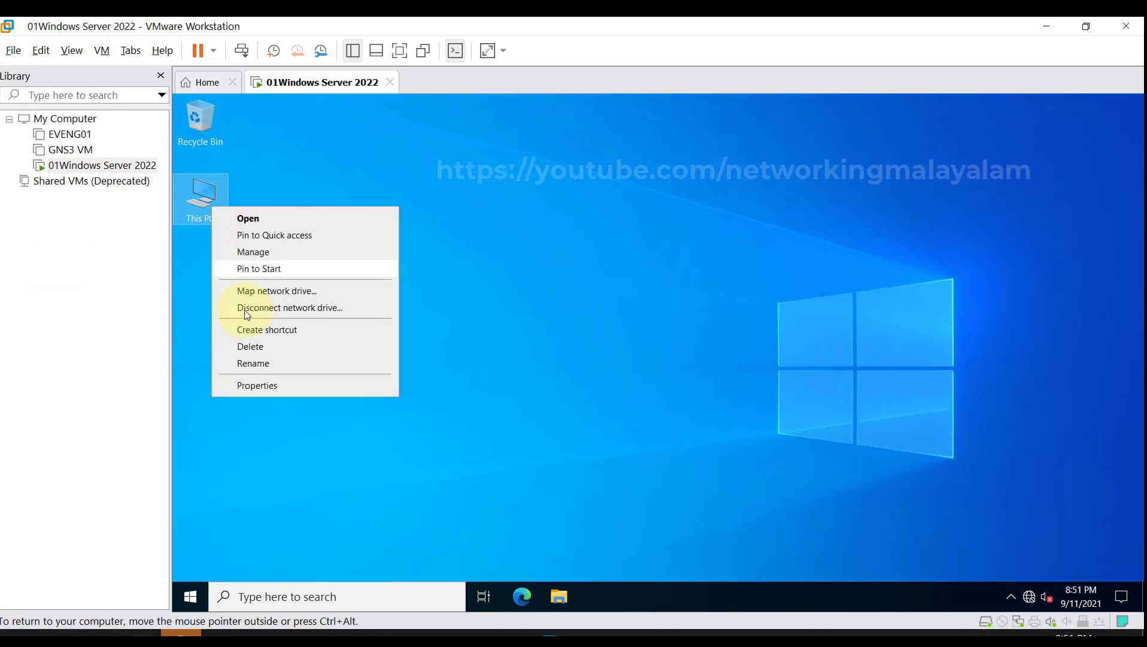
{"action": "left_click", "coordinate": [264, 390]}
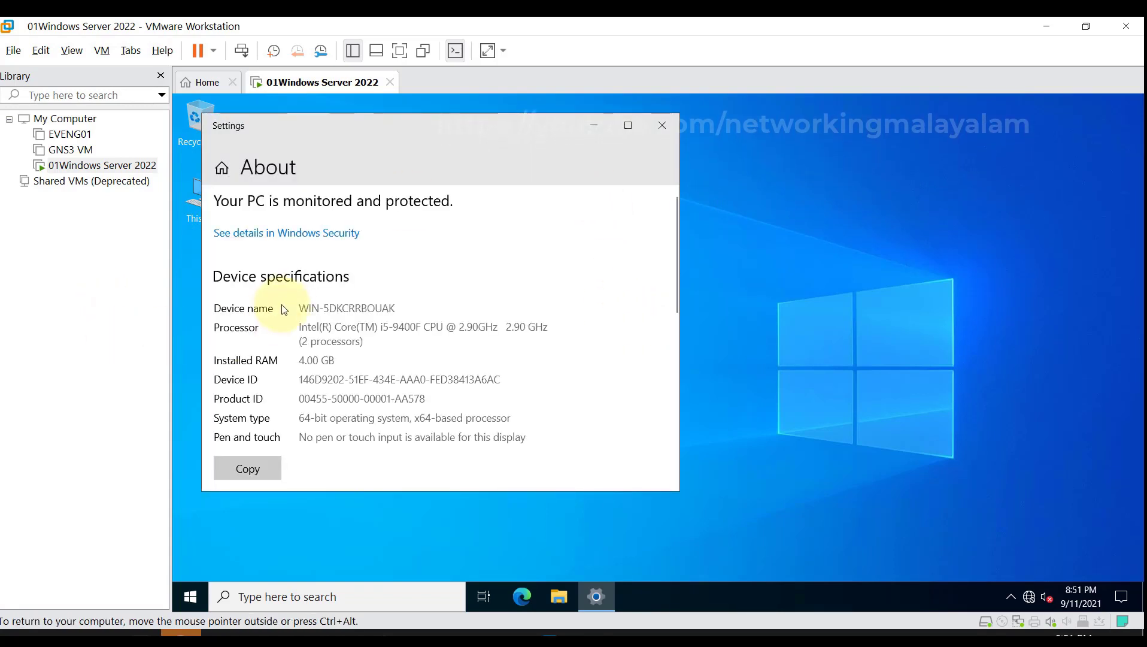
{"action": "scroll", "coordinate": [346, 341], "scroll_direction": "down", "scroll_amount": 1}
{"action": "scroll", "coordinate": [347, 353], "scroll_direction": "down", "scroll_amount": 5}
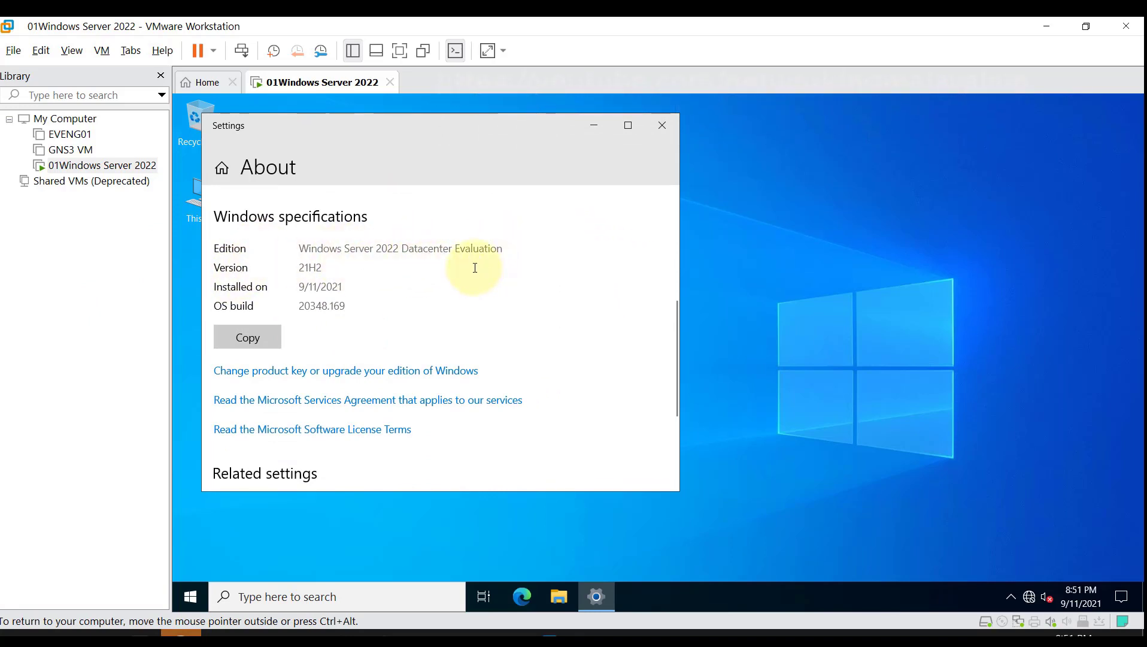
{"action": "left_click", "coordinate": [661, 129]}
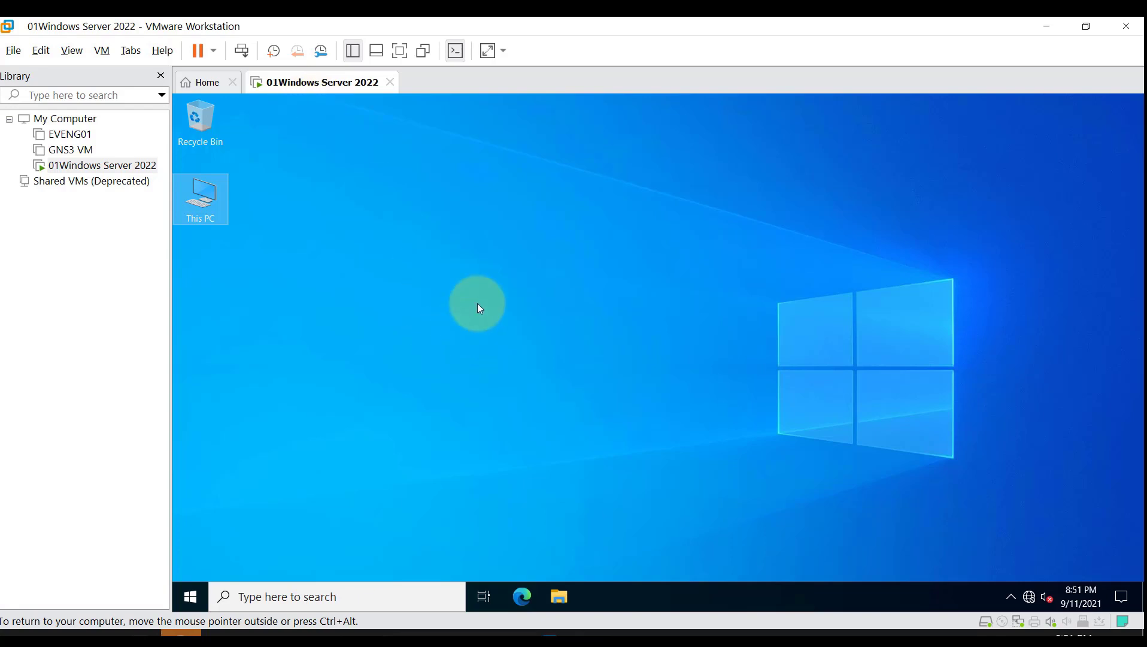
{"action": "left_click", "coordinate": [95, 379]}
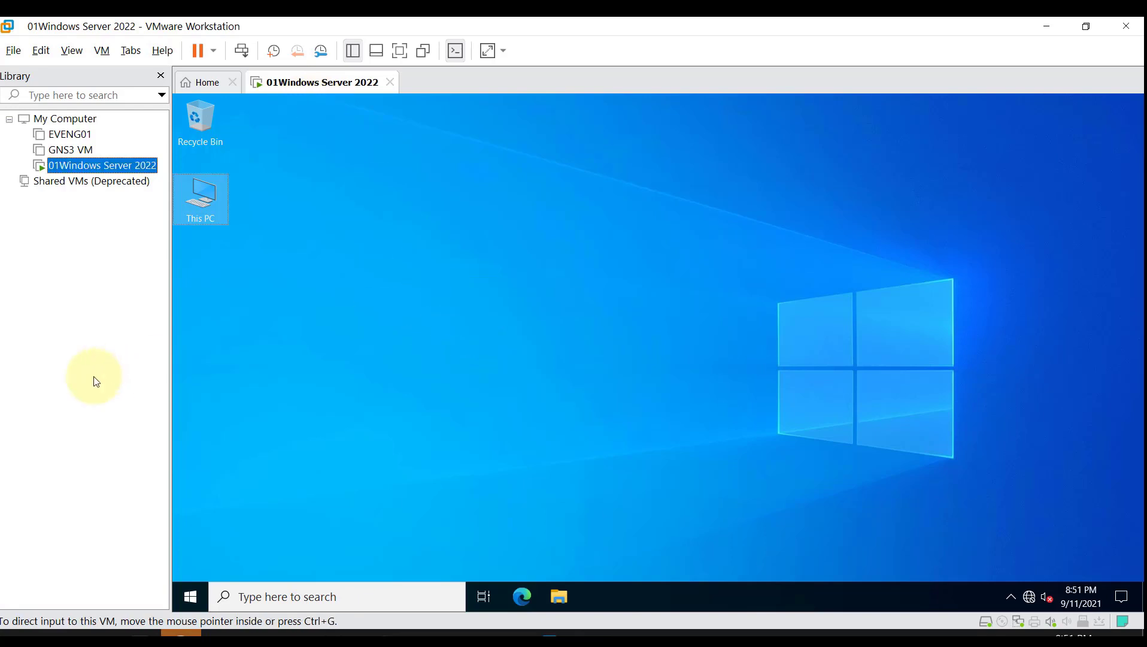